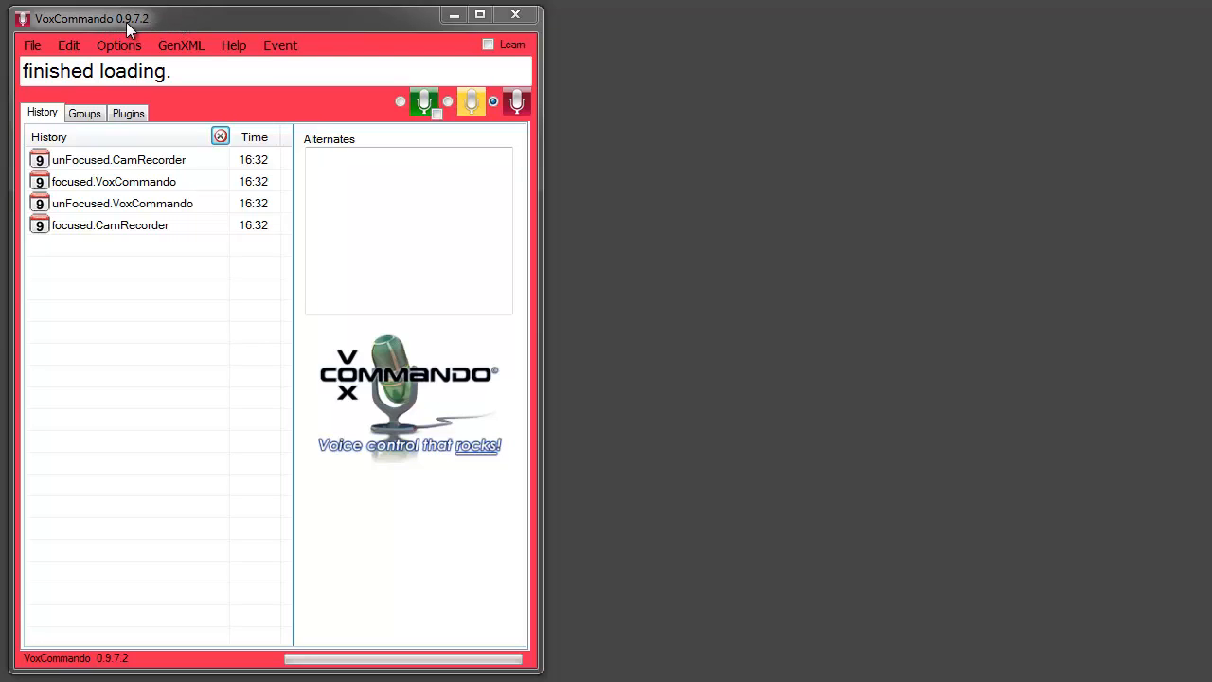
# Open the voice command editor, place its window beside the main window, and narrow the voicecommands.xml document window
pyautogui.click(67, 47)
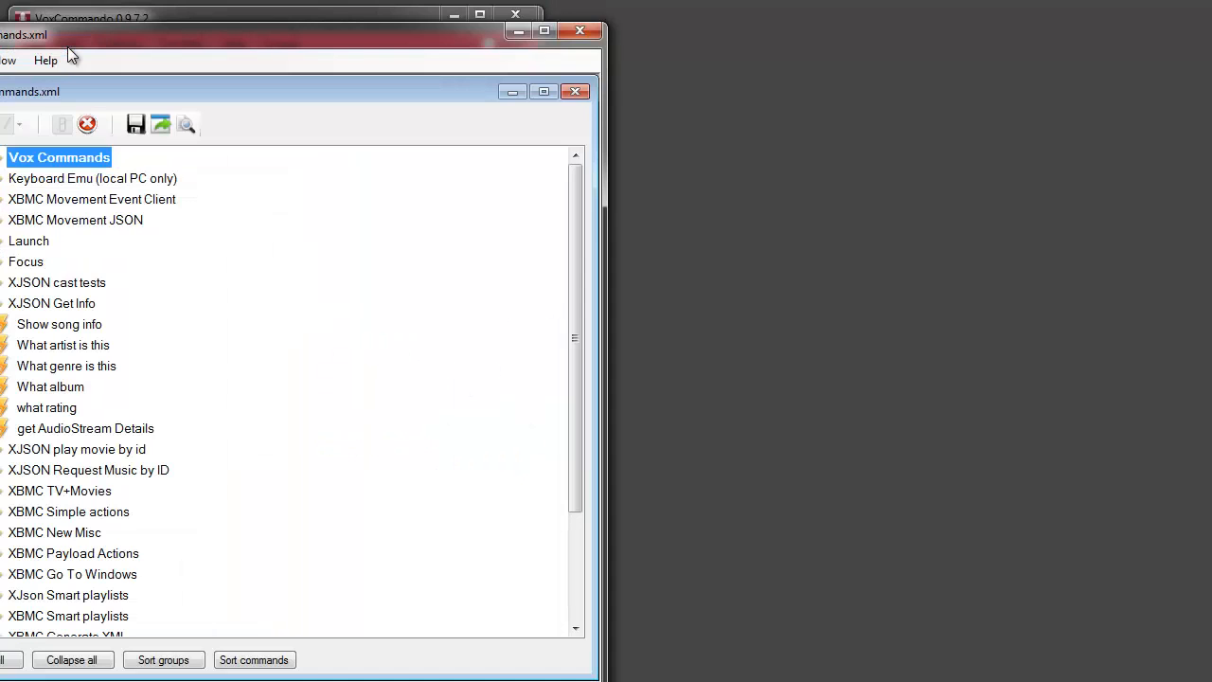
pyautogui.moveTo(72, 43); pyautogui.dragTo(283, 20)
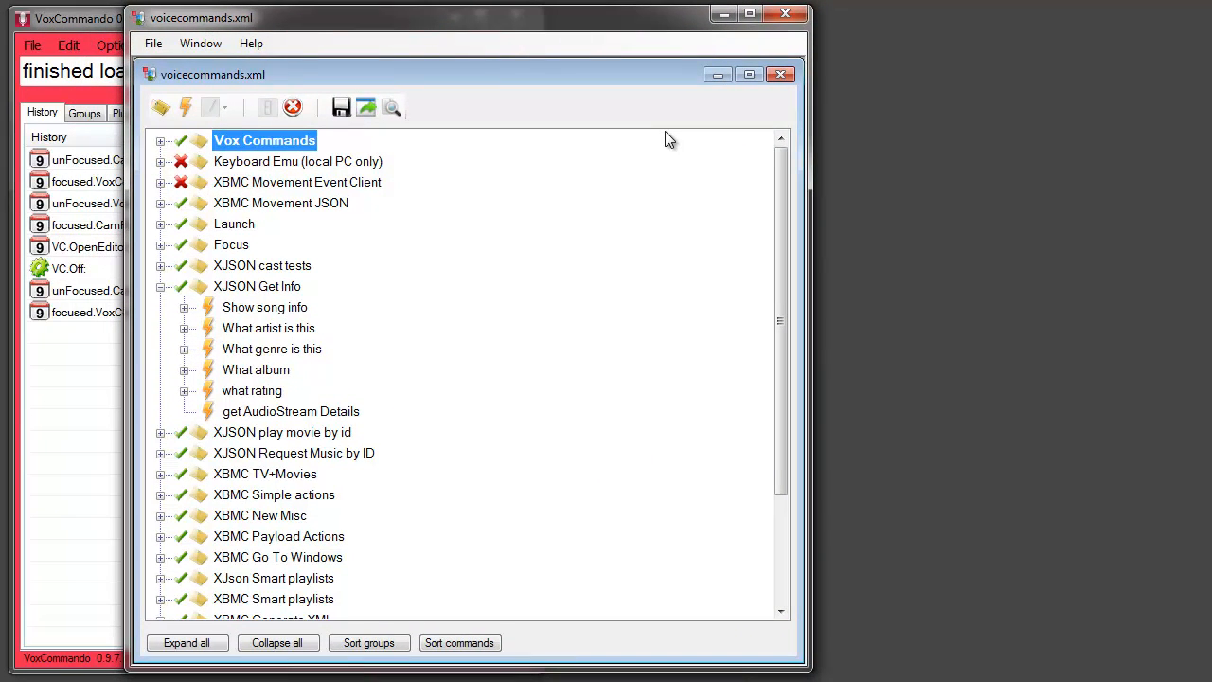
pyautogui.moveTo(798, 123)
pyautogui.mouseDown()
pyautogui.moveTo(650, 124)
pyautogui.moveTo(803, 123)
pyautogui.mouseUp()
pyautogui.moveTo(802, 116); pyautogui.dragTo(371, 119)
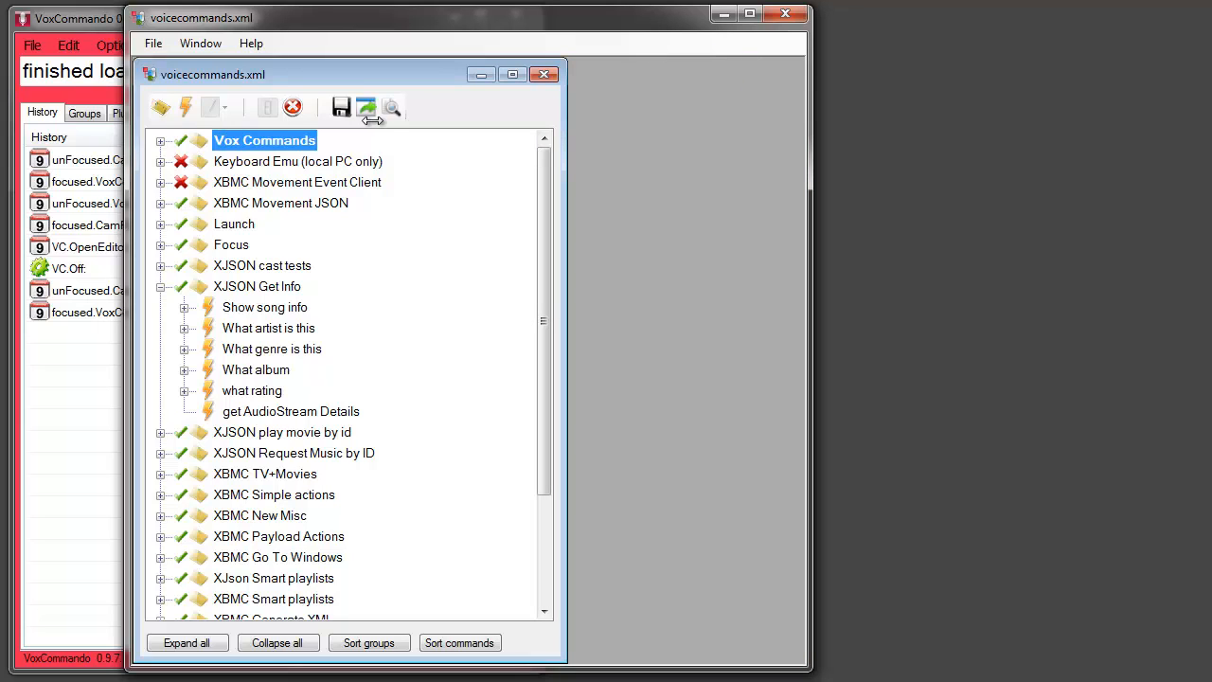
# Open the recent file test.xml in the editor and place its window to overlap the edge of voicecommands.xml
pyautogui.click(152, 43)
pyautogui.moveTo(208, 112)
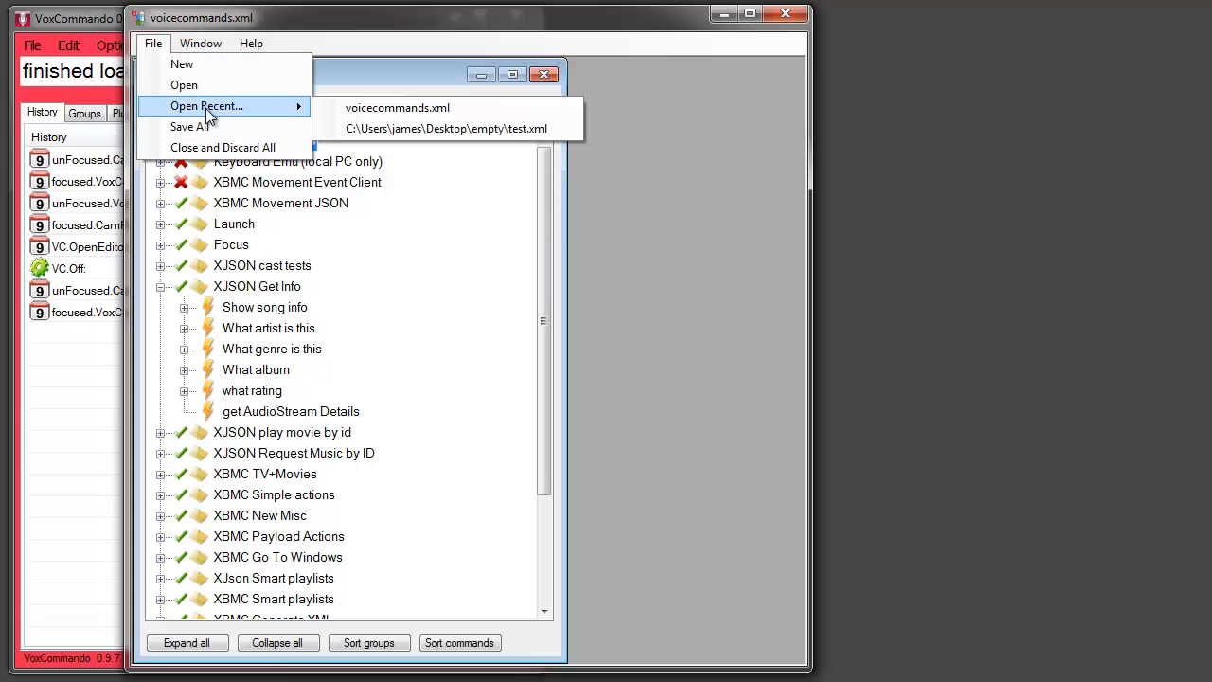
pyautogui.click(480, 129)
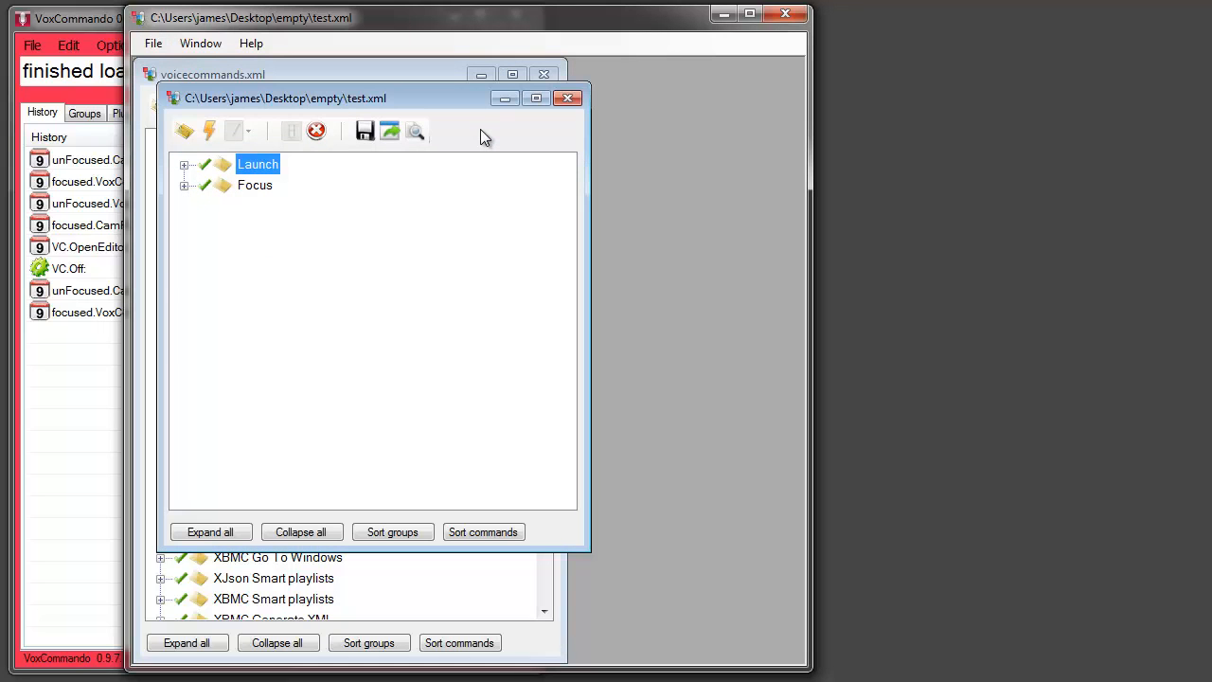
pyautogui.moveTo(334, 97); pyautogui.dragTo(542, 107)
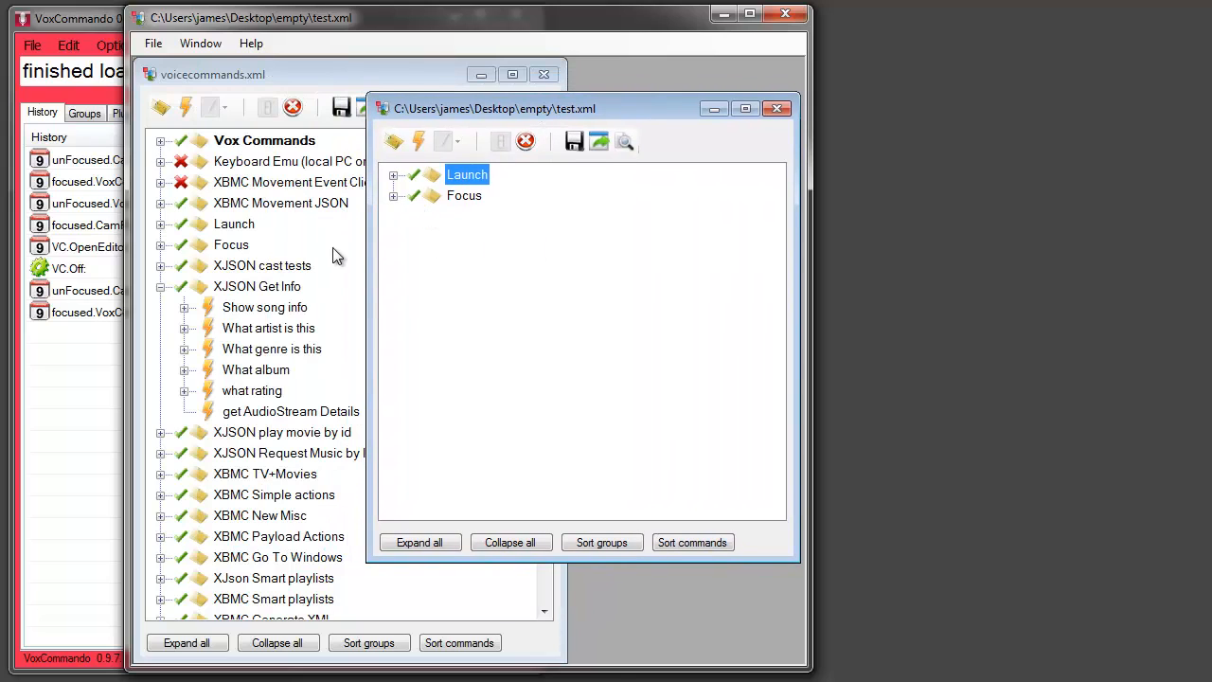
# Examine the focus list command in test.xml's Focus group in the Logical Command Builder, then close it and collapse the group
pyautogui.click(392, 196)
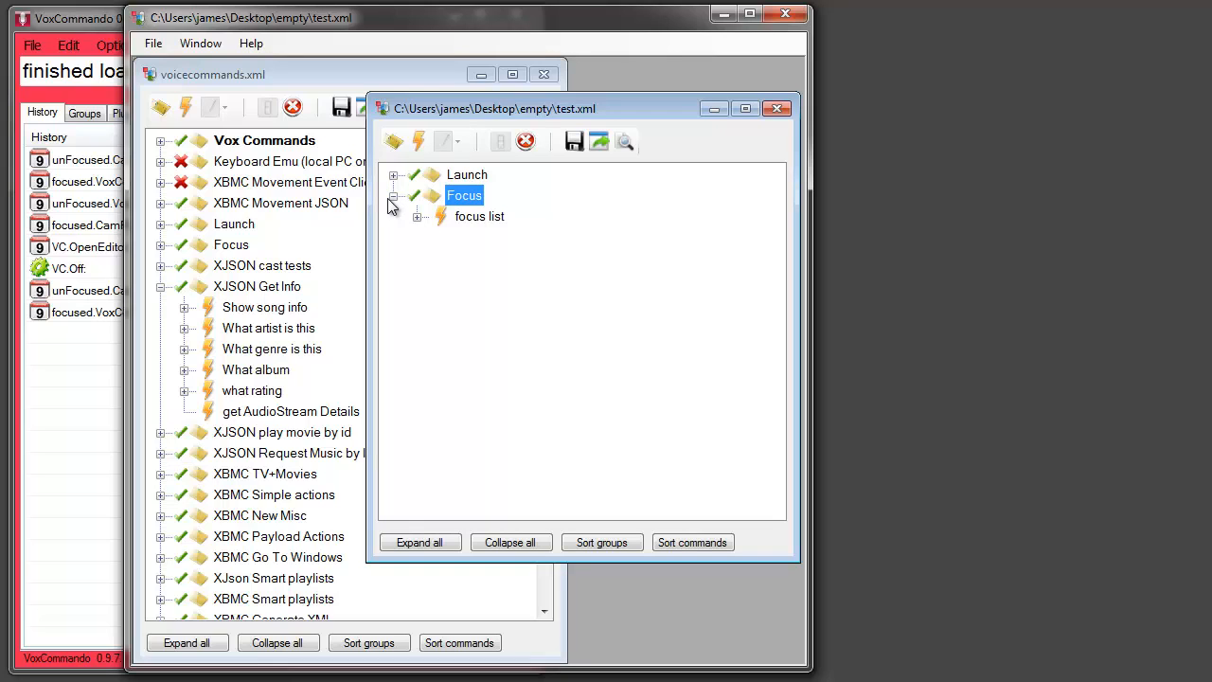
pyautogui.click(416, 217)
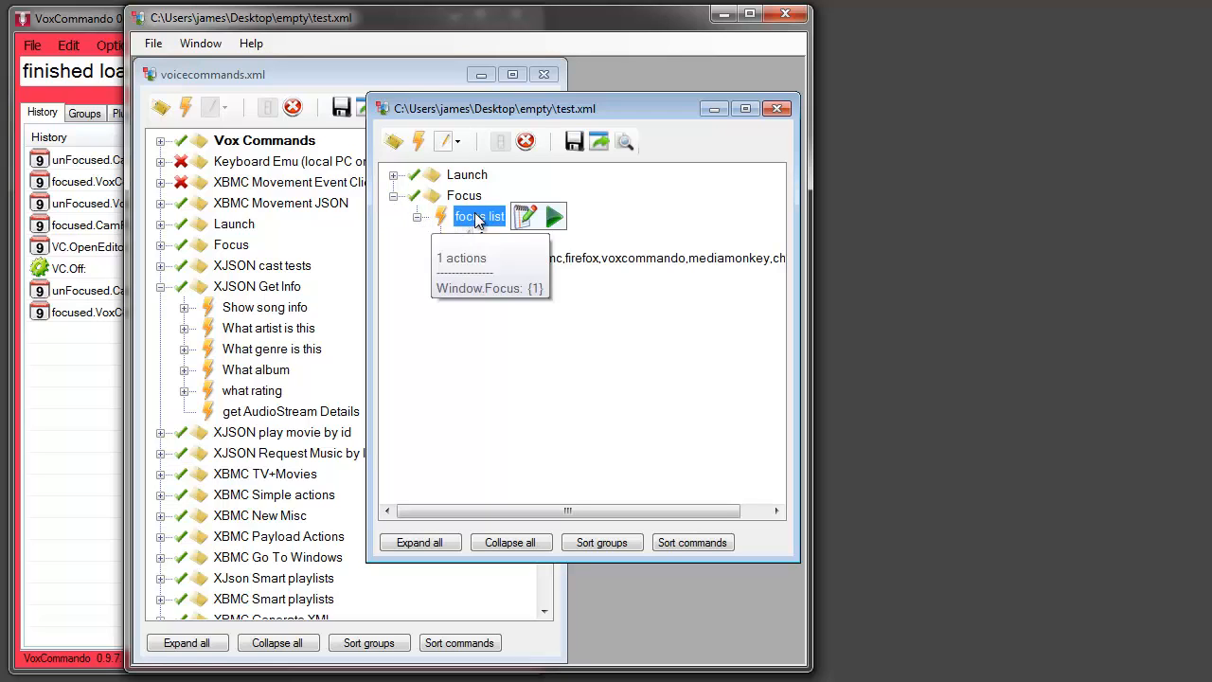
pyautogui.click(526, 217)
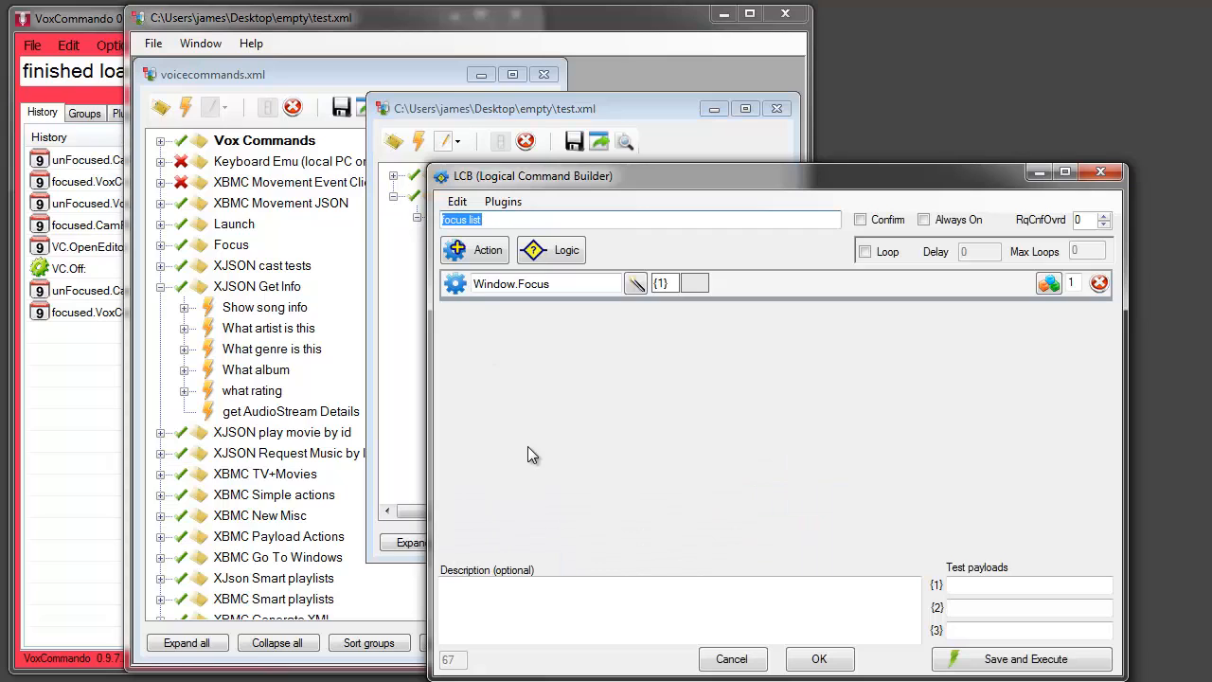
pyautogui.moveTo(670, 179); pyautogui.dragTo(627, 131)
pyautogui.click(689, 612)
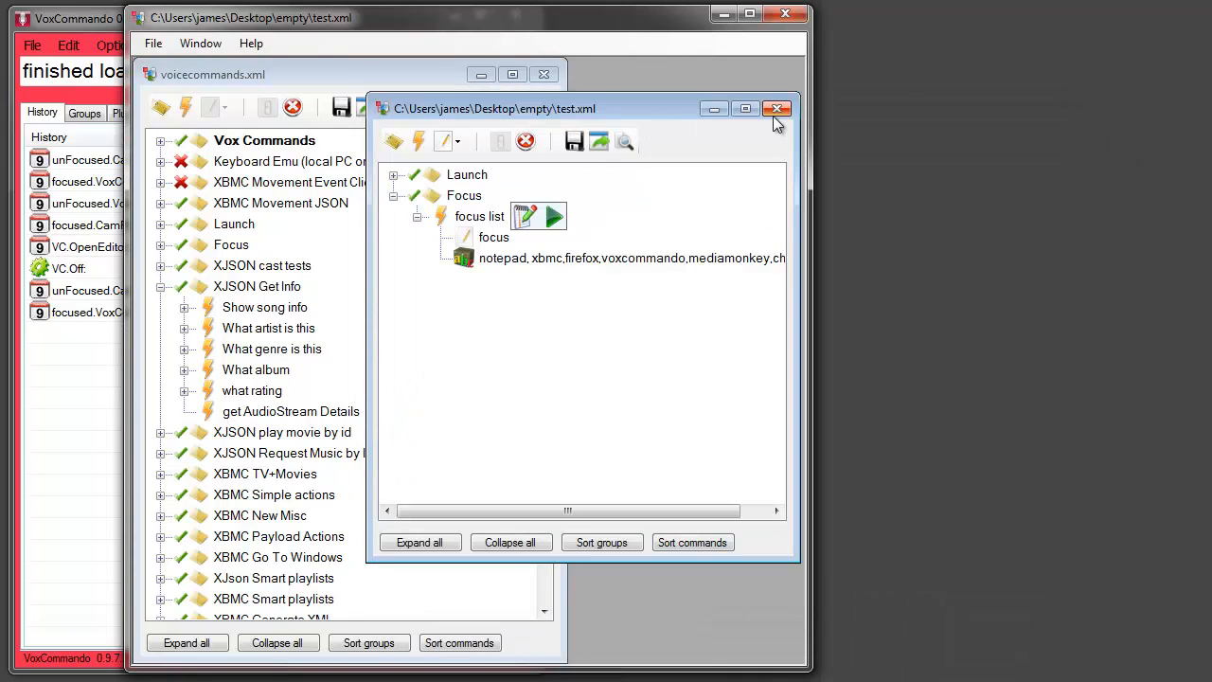
pyautogui.click(393, 196)
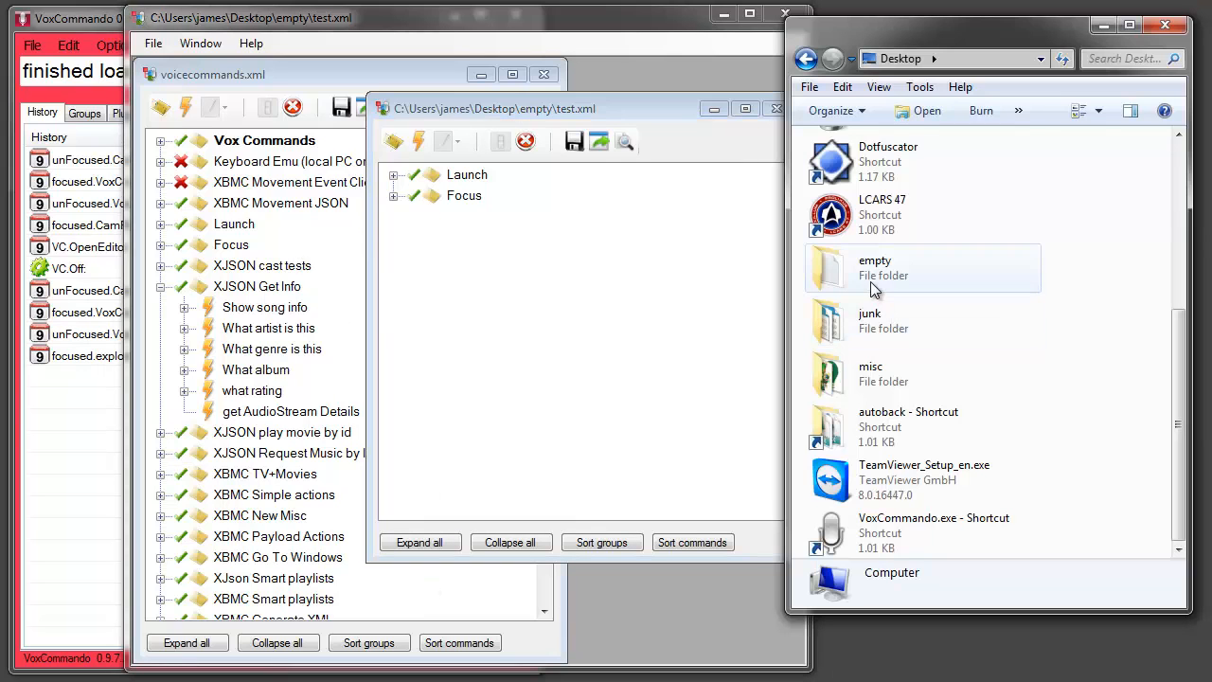
# Open the empty folder from the desktop, duplicate test.xml in it, and rename the copy as test2.xml
pyautogui.doubleClick(873, 288)
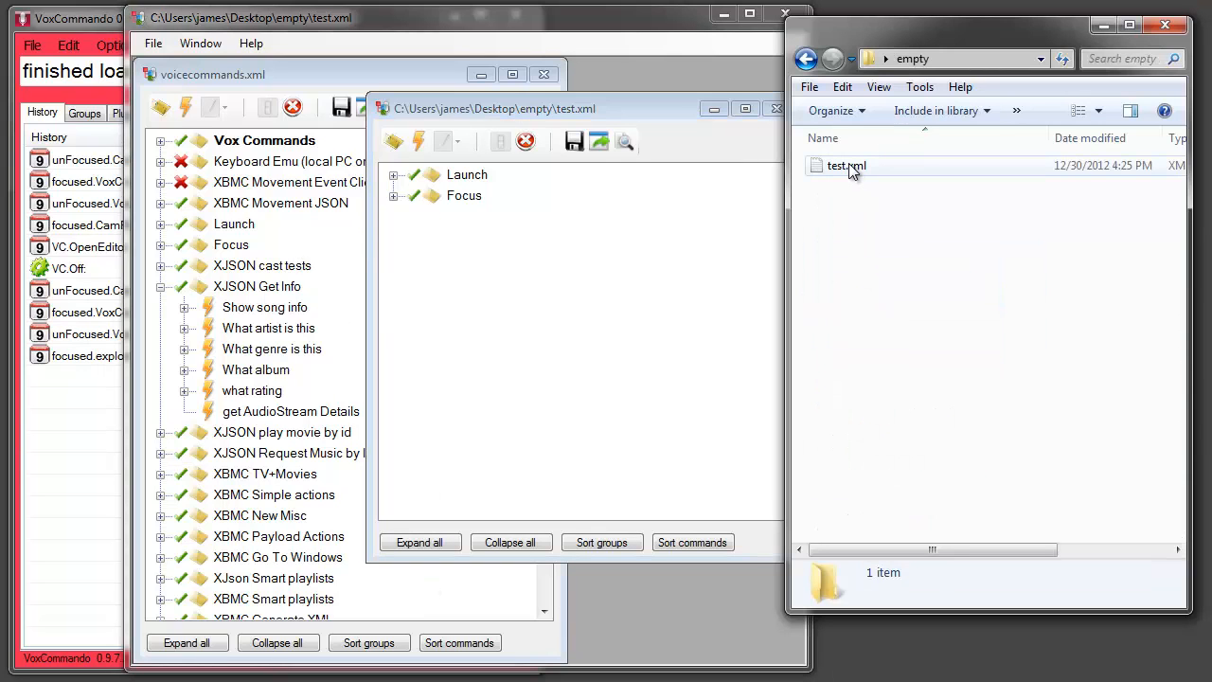
pyautogui.moveTo(849, 168); pyautogui.dragTo(911, 279)
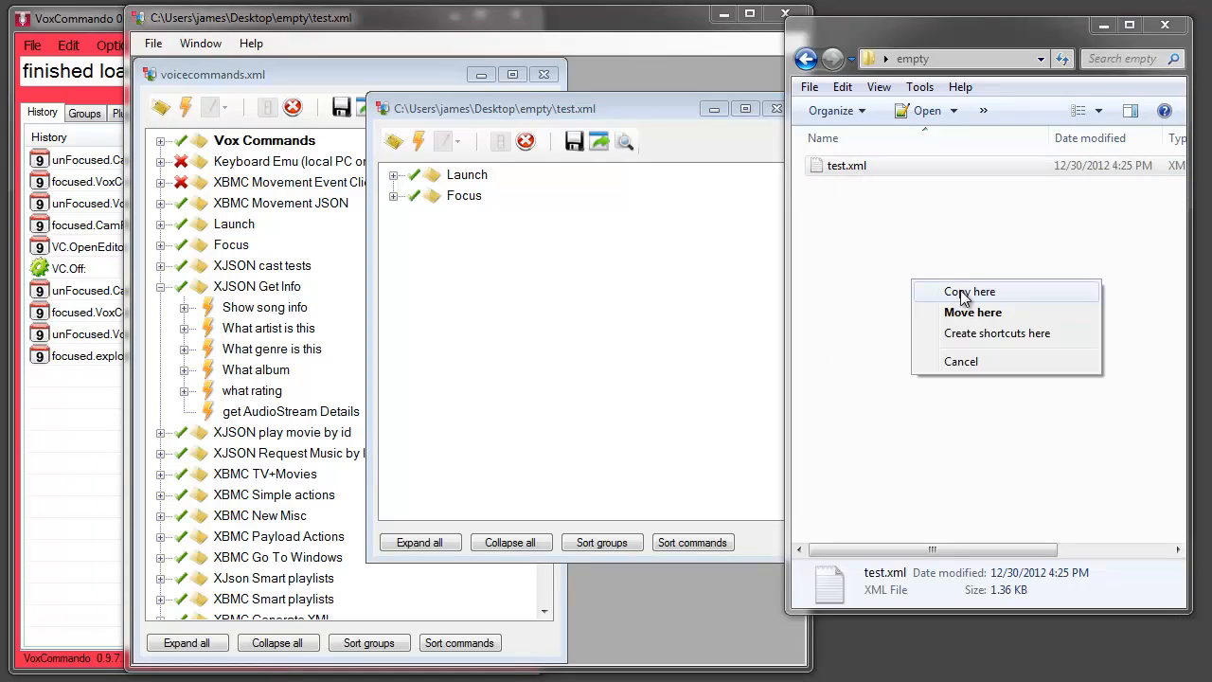
pyautogui.click(961, 289)
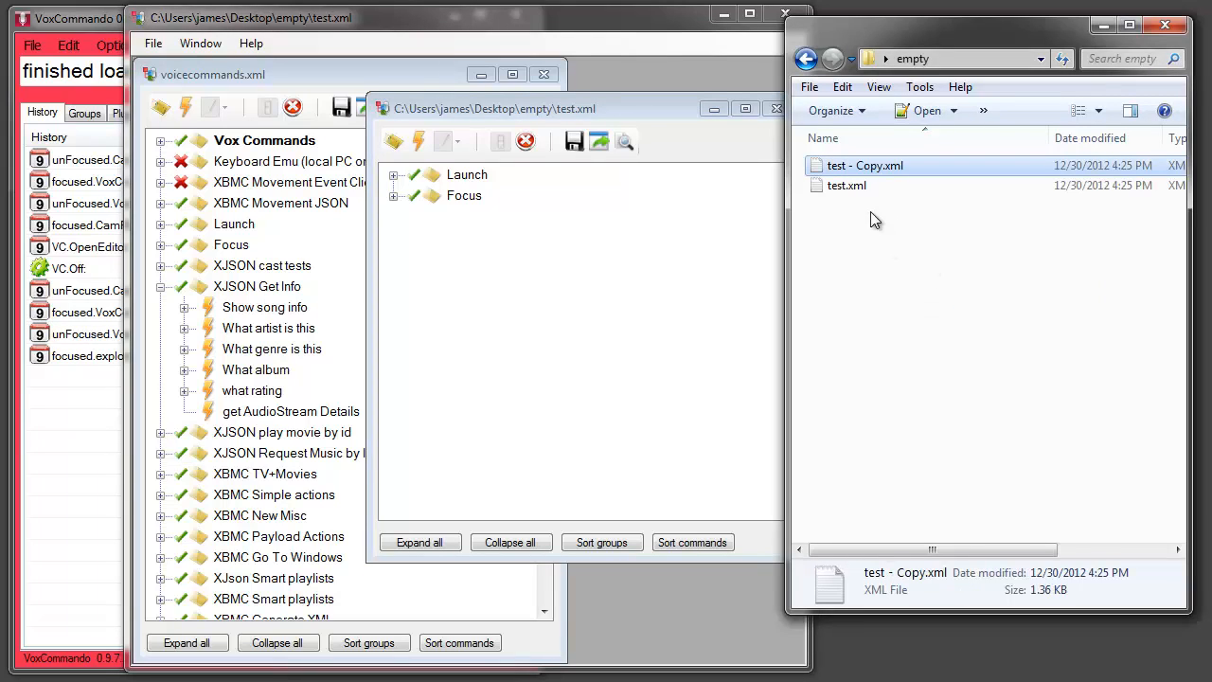
pyautogui.click(867, 168)
pyautogui.moveTo(847, 167); pyautogui.dragTo(875, 168)
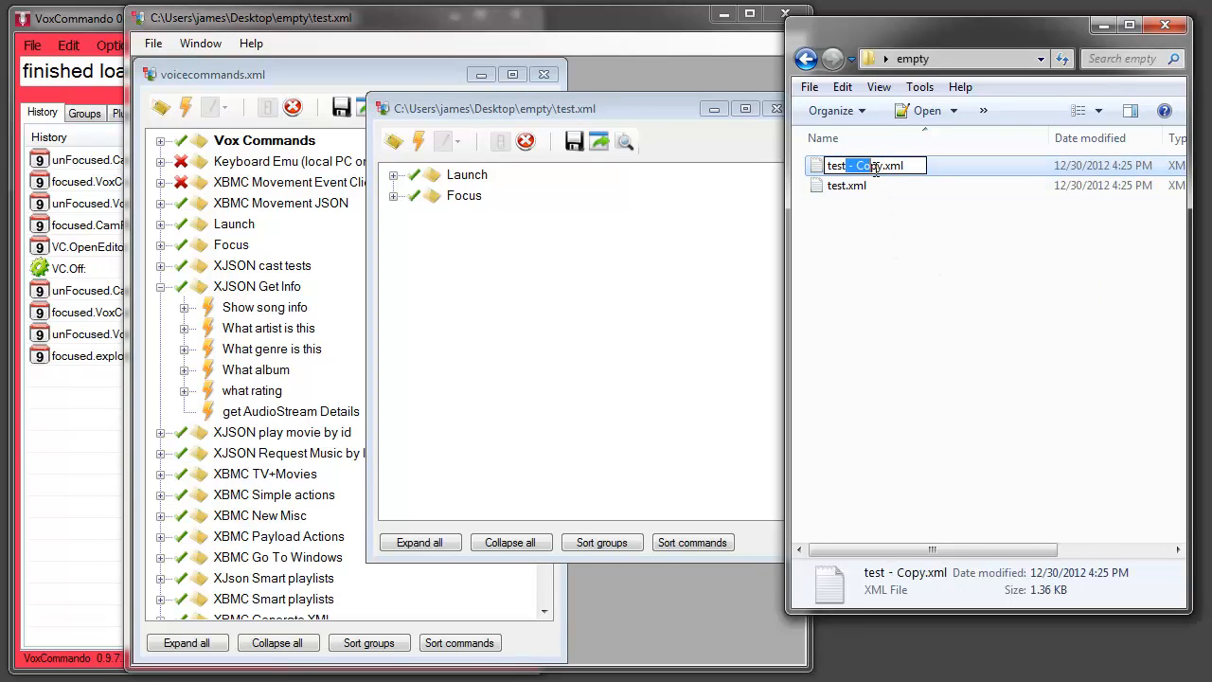
pyautogui.write('2')
pyautogui.click(859, 221)
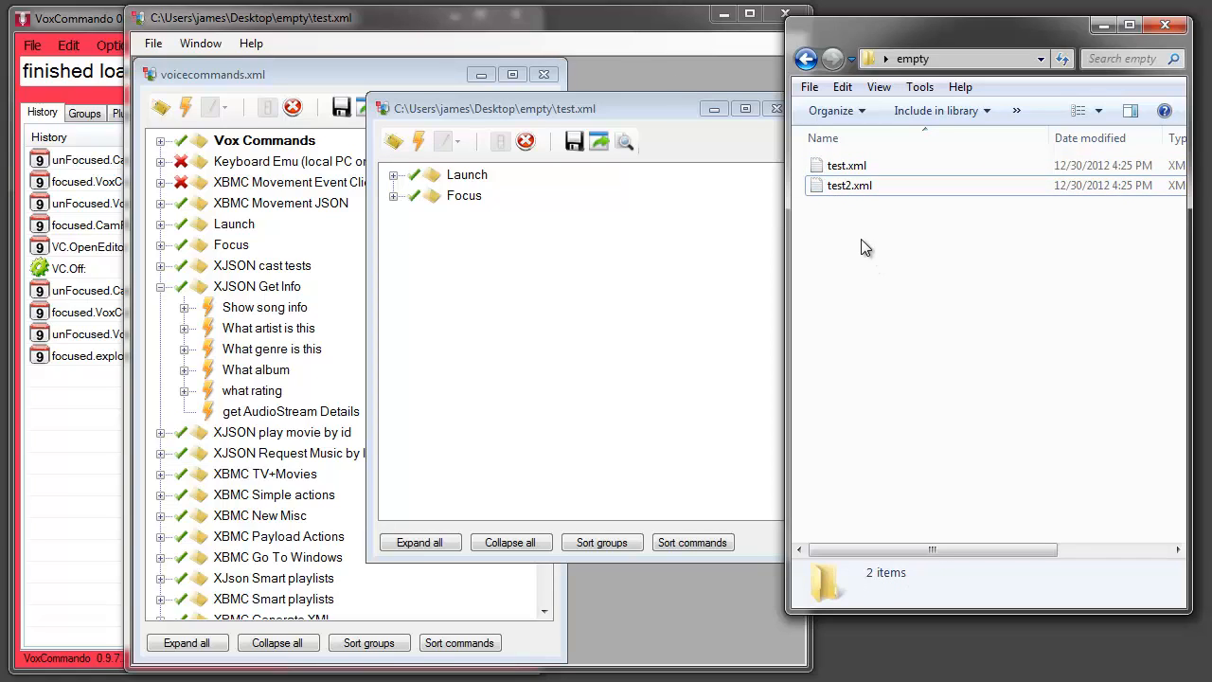
# Open test2.xml from the folder in the editor below test.xml, and move its Launch group into test.xml
pyautogui.moveTo(852, 186); pyautogui.dragTo(660, 587)
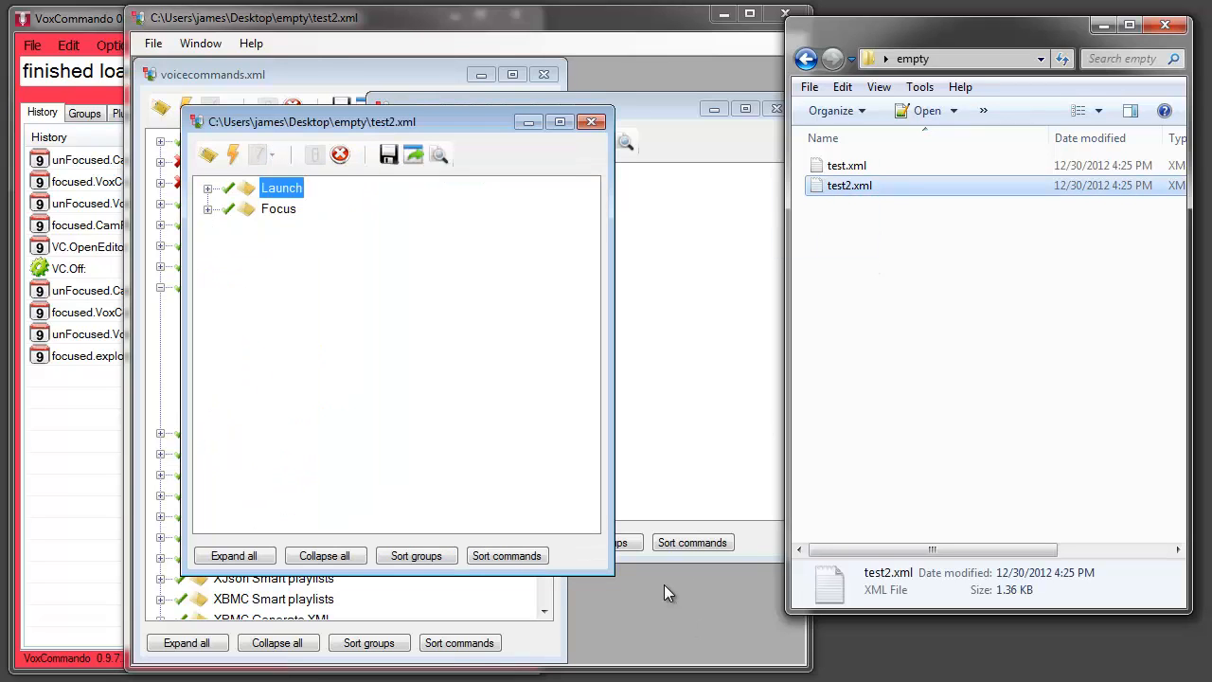
pyautogui.moveTo(296, 131); pyautogui.dragTo(482, 366)
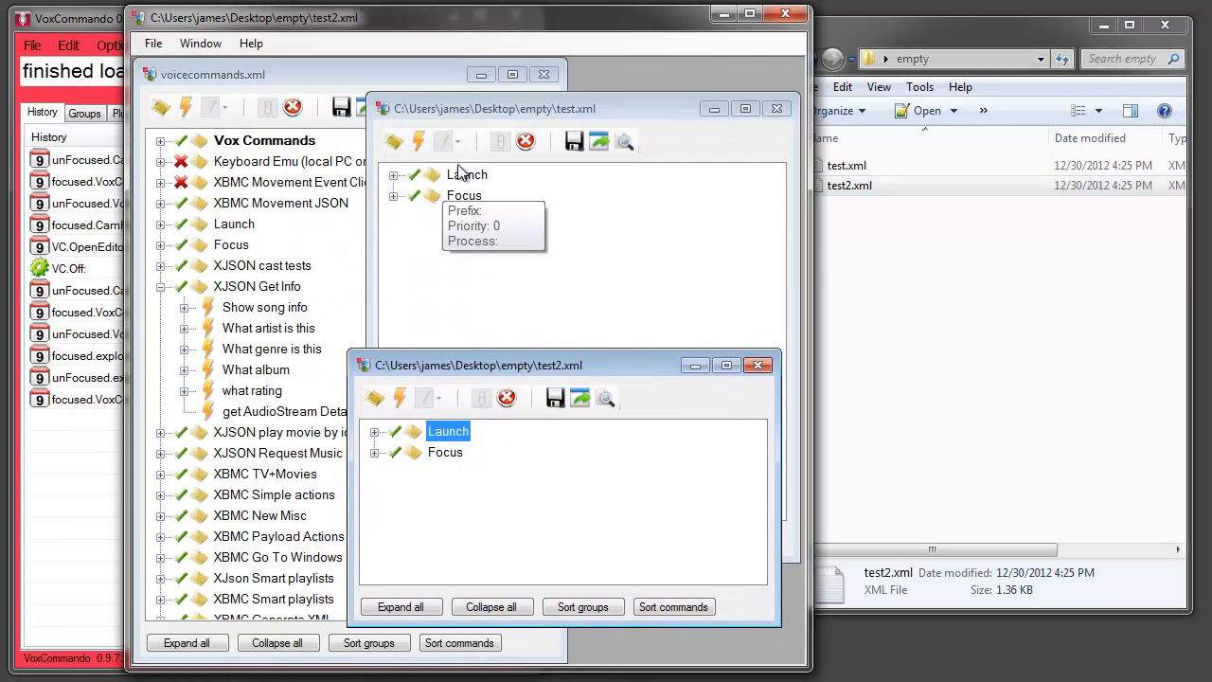
pyautogui.moveTo(453, 433); pyautogui.dragTo(452, 281)
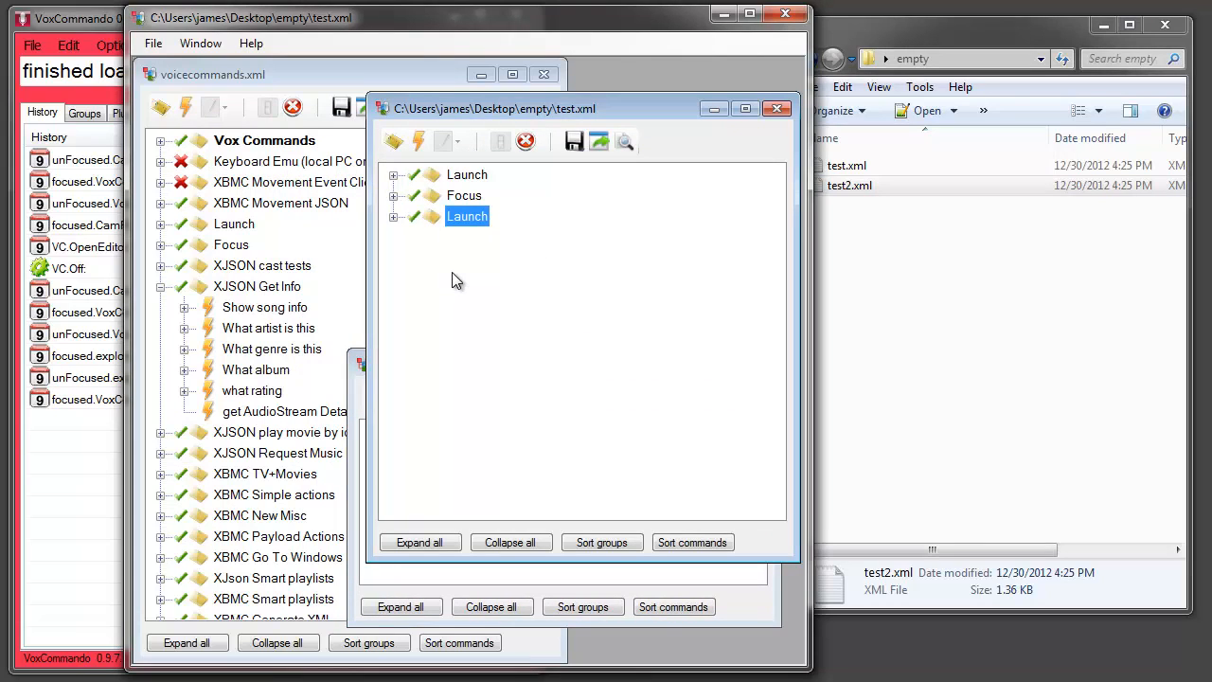
# Shorten the test.xml window and move both of its Launch groups into test2.xml
pyautogui.moveTo(429, 562); pyautogui.dragTo(463, 387)
pyautogui.moveTo(467, 177); pyautogui.dragTo(463, 476)
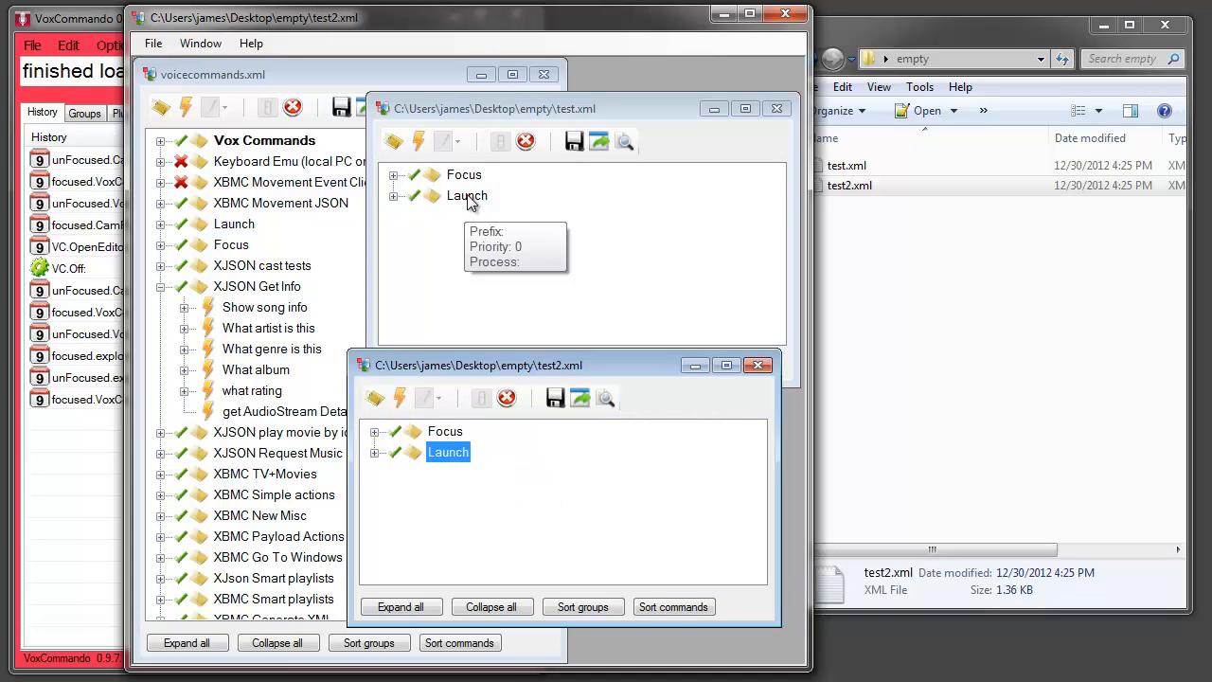
pyautogui.moveTo(468, 201); pyautogui.dragTo(486, 482)
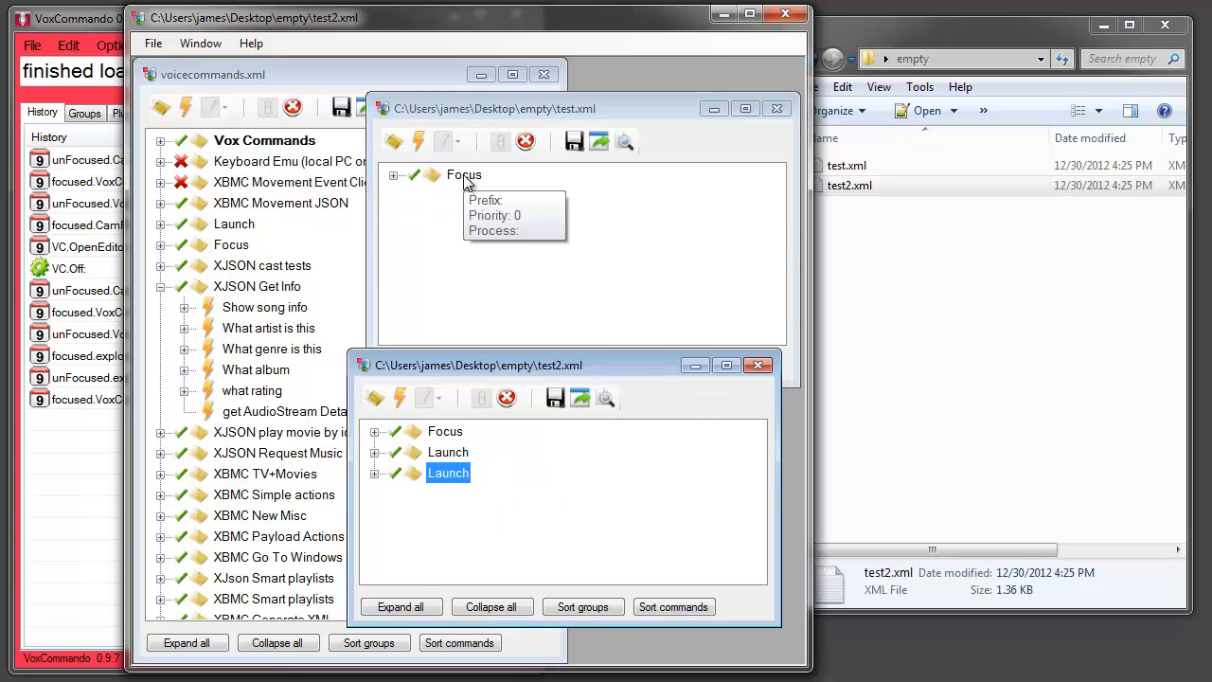
# Move test.xml's Focus group into voicecommands.xml, and move the XJSON Get Info group from voicecommands.xml into test.xml, collapsed
pyautogui.moveTo(466, 183); pyautogui.dragTo(634, 275)
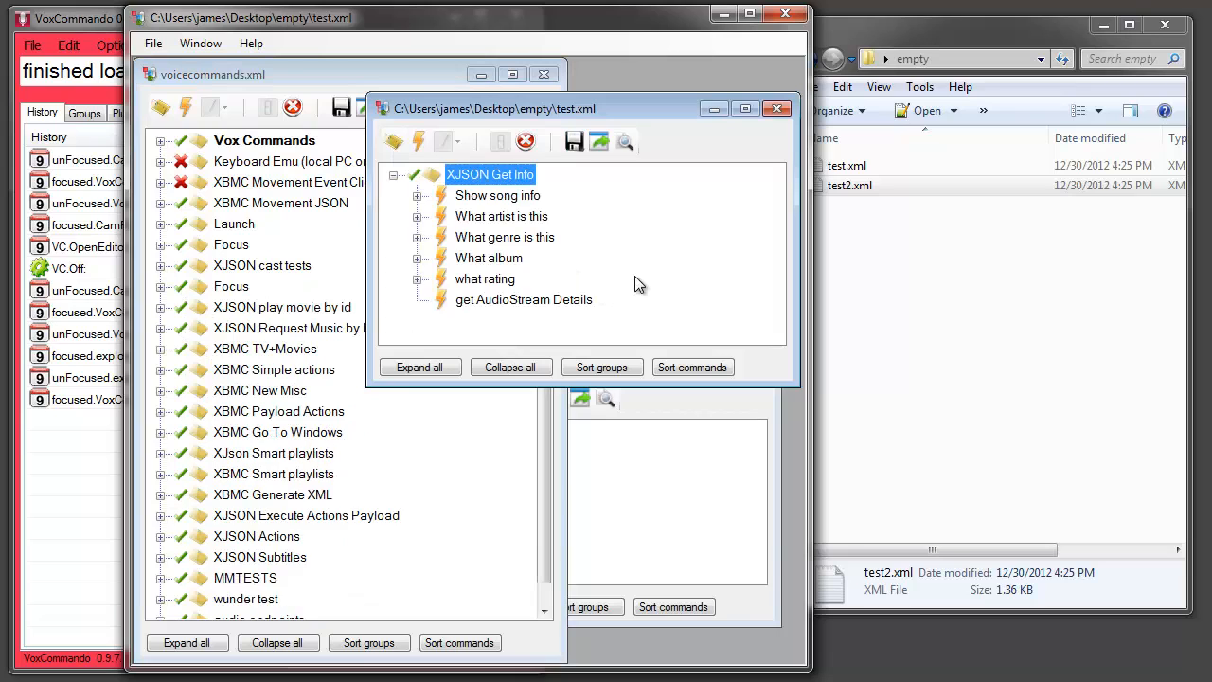
pyautogui.click(393, 174)
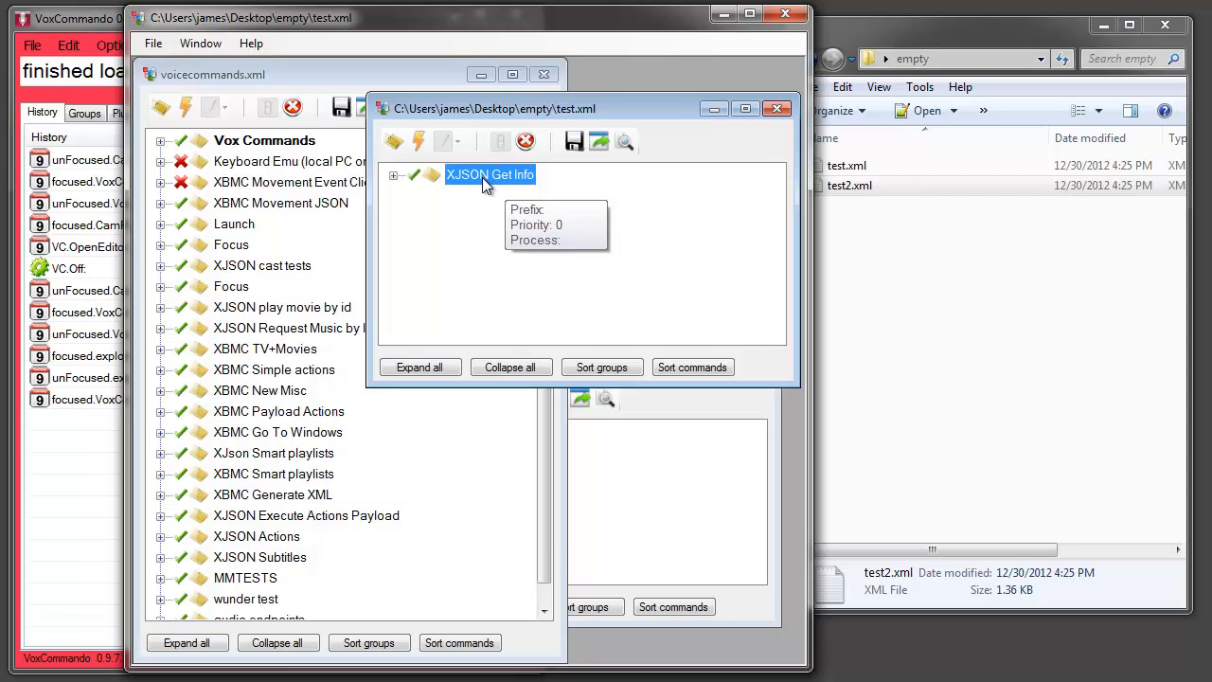
# Copy the XJSON Get Info group from test.xml to test2.xml, and copy test2.xml's Launch group three times into test.xml
pyautogui.moveTo(478, 181); pyautogui.dragTo(435, 520)
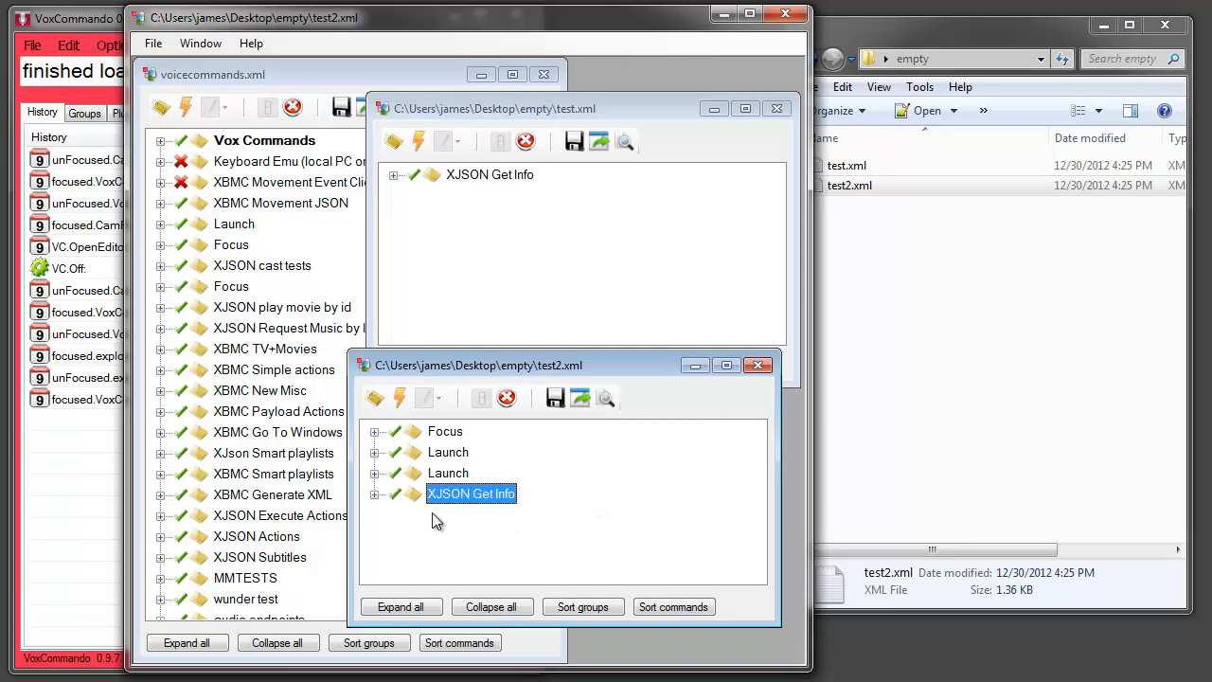
pyautogui.moveTo(447, 469); pyautogui.dragTo(463, 248)
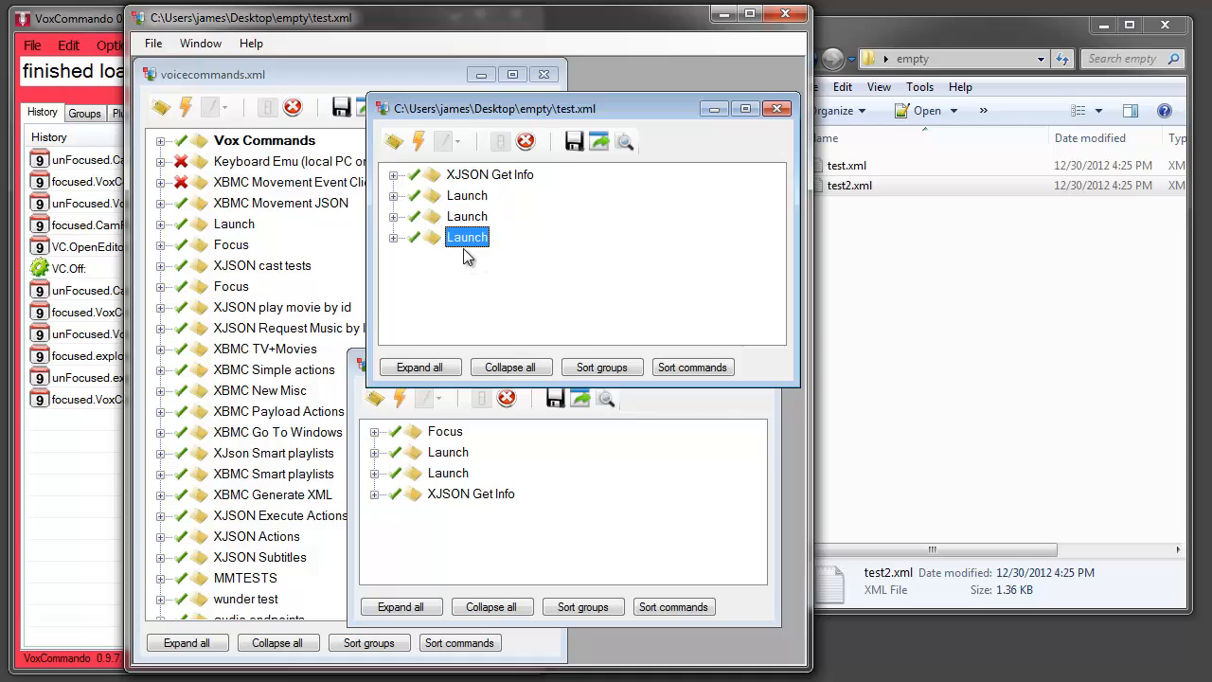
# Expand test.xml's last Launch group and copy its launch xbmc command twice into test2.xml's XJSON Get Info group
pyautogui.click(394, 237)
pyautogui.moveTo(477, 260); pyautogui.dragTo(453, 523)
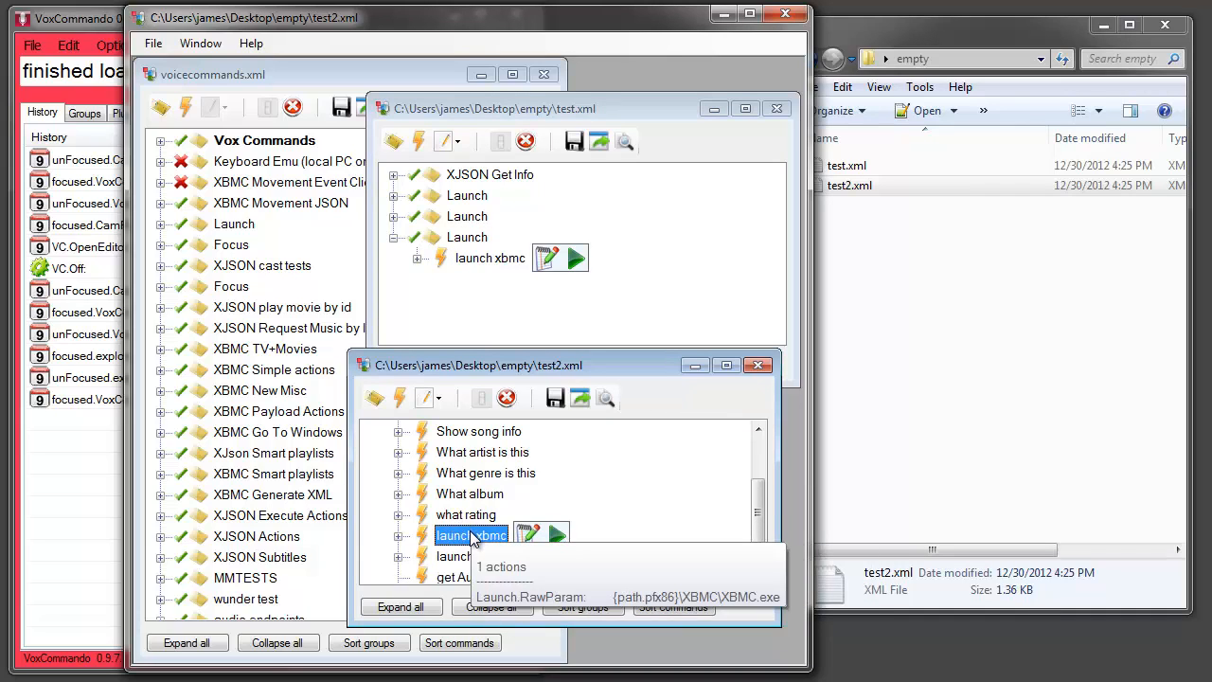
# In test2.xml, copy launch xbmc's phrase "open, launch, run, start" into the what rating command and duplicate it within launch xbmc
pyautogui.click(397, 536)
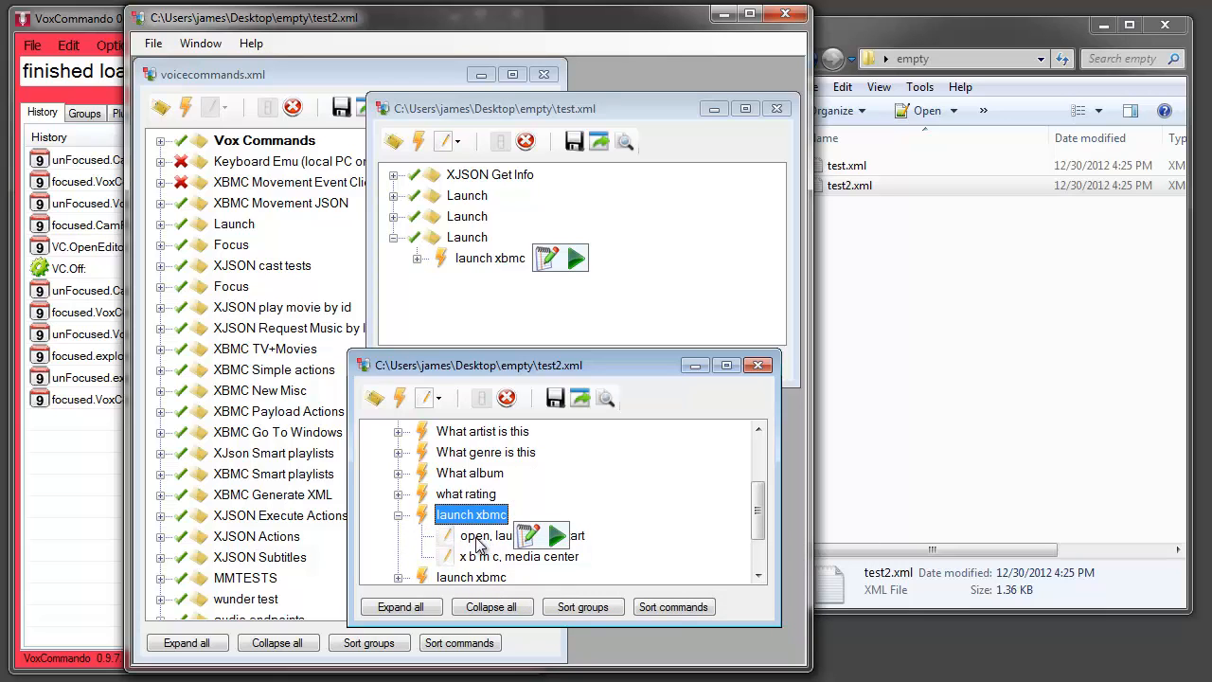
pyautogui.click(483, 537)
pyautogui.moveTo(483, 537); pyautogui.dragTo(486, 495)
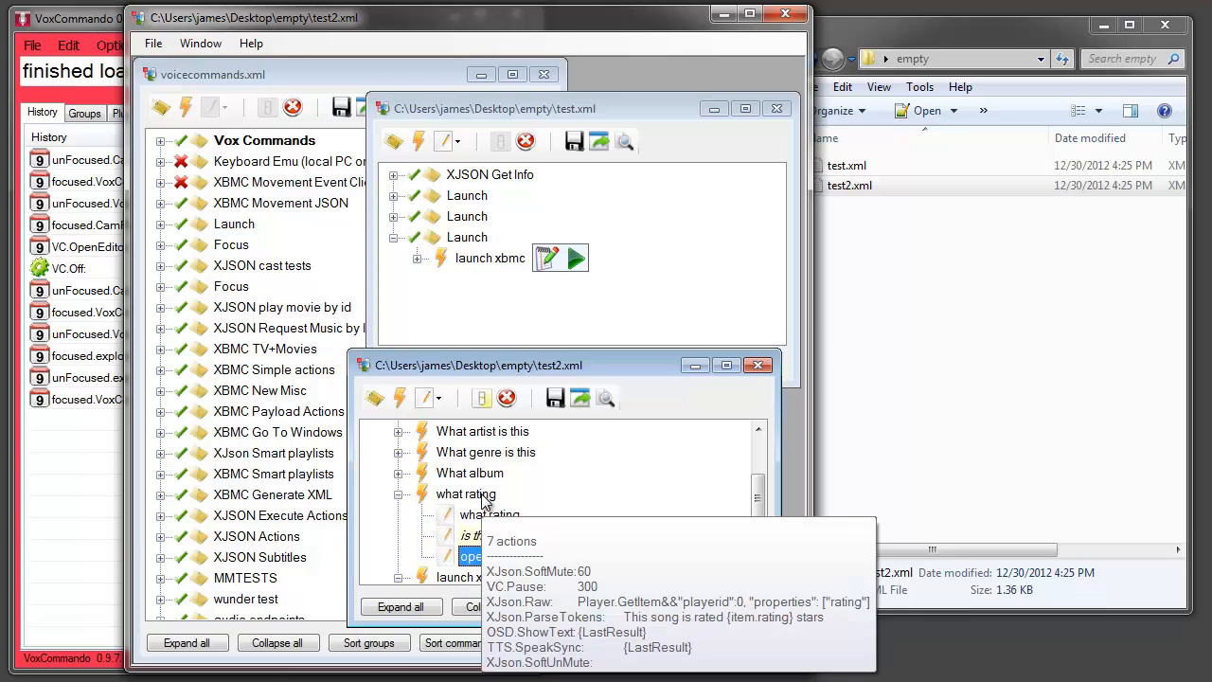
pyautogui.scroll(-1, 448, 526)
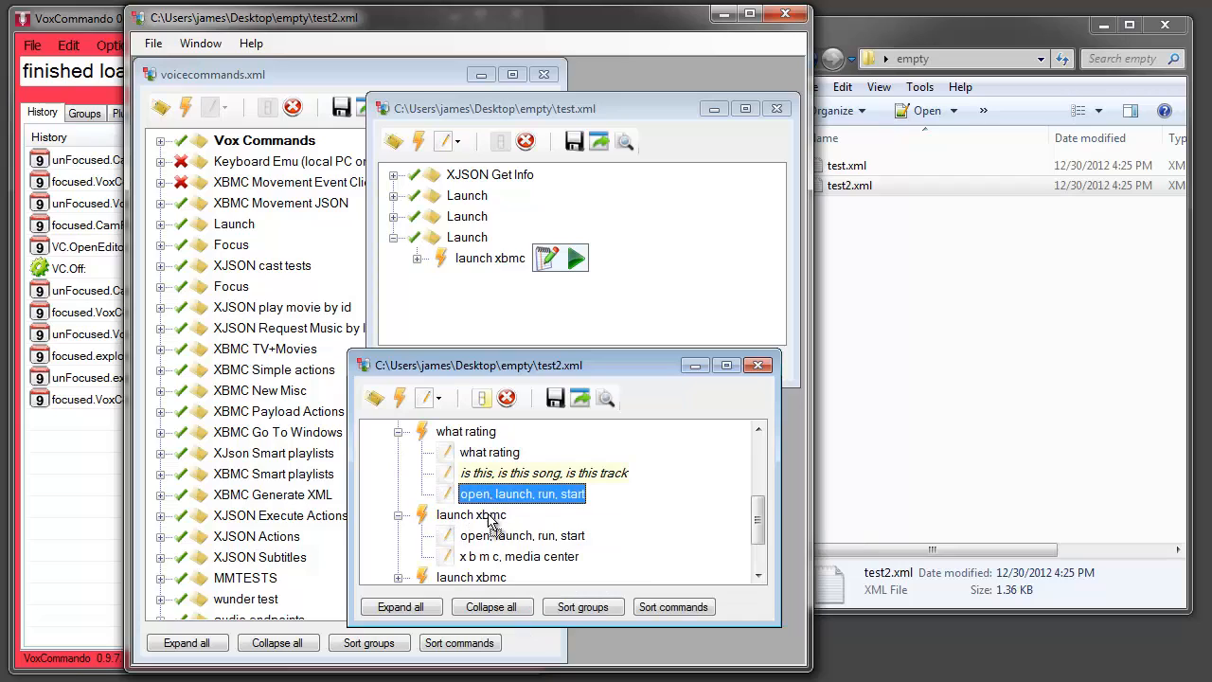
pyautogui.moveTo(487, 536); pyautogui.dragTo(509, 558)
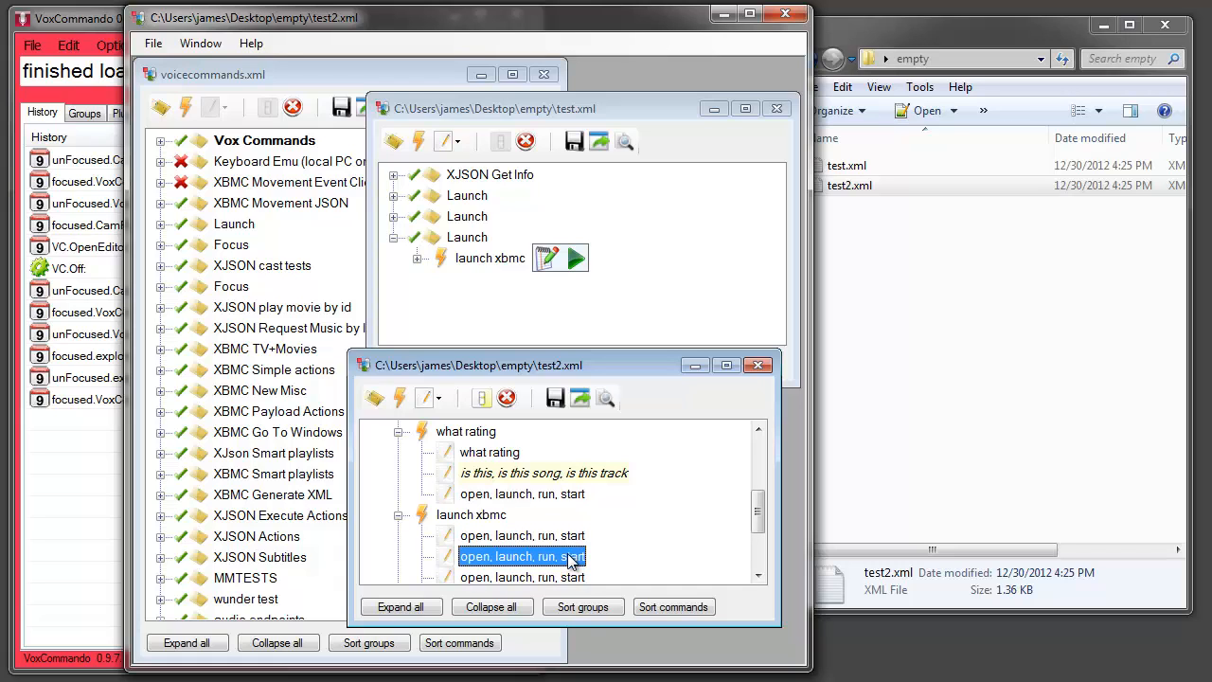
# Close test2.xml and test.xml without saving, and maximize voicecommands.xml in the editor
pyautogui.click(760, 369)
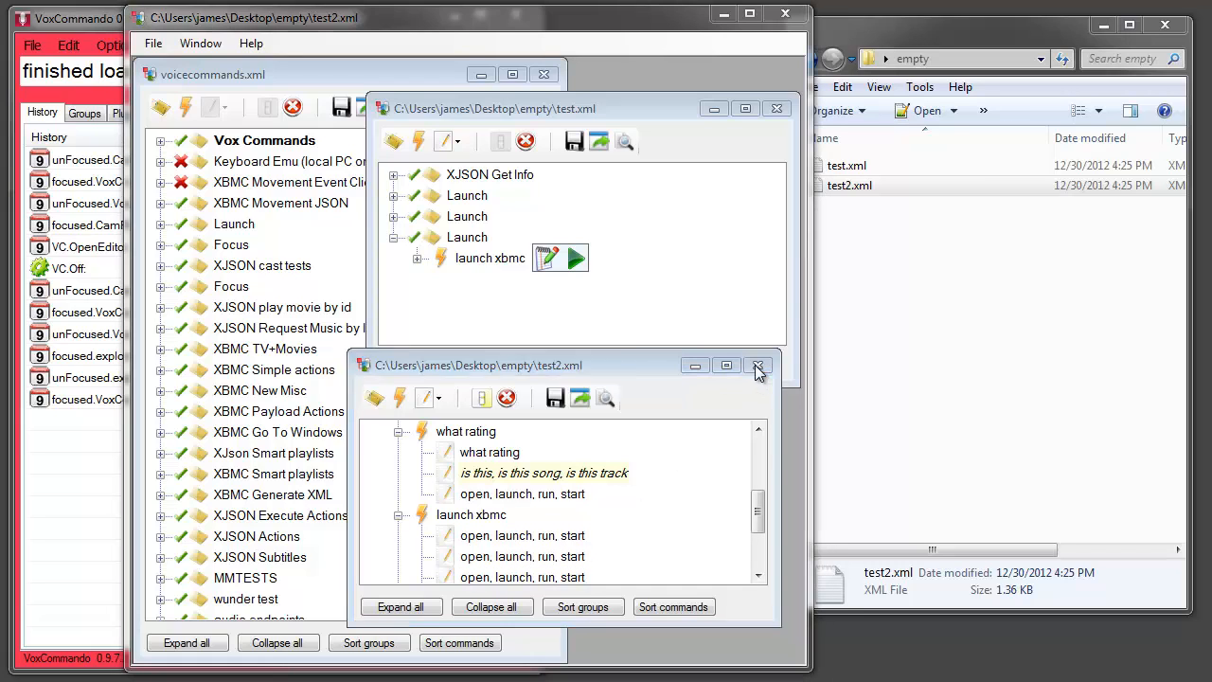
pyautogui.click(478, 366)
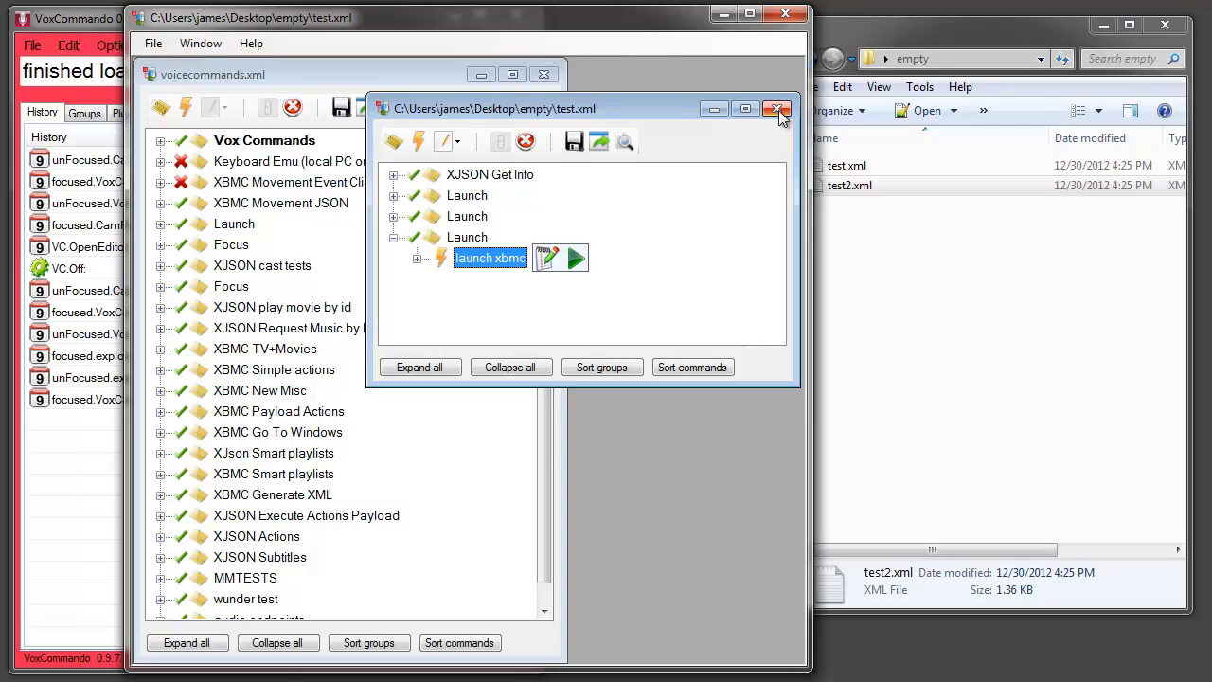
pyautogui.click(779, 111)
pyautogui.click(481, 365)
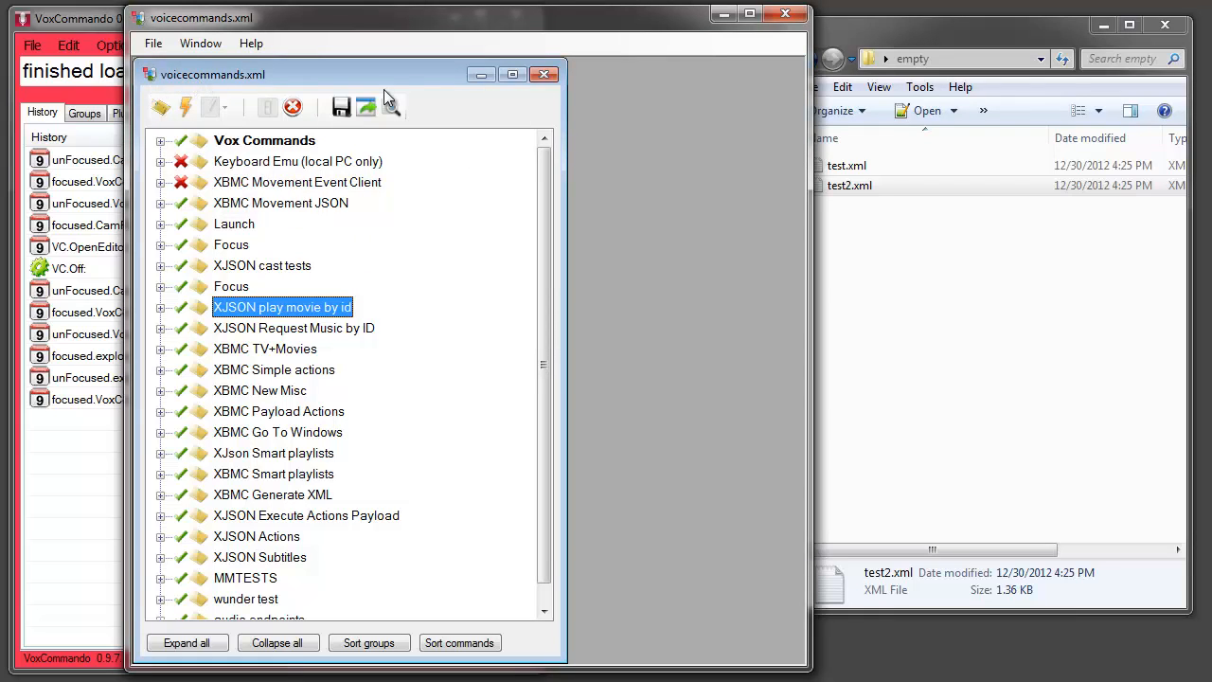
pyautogui.click(512, 74)
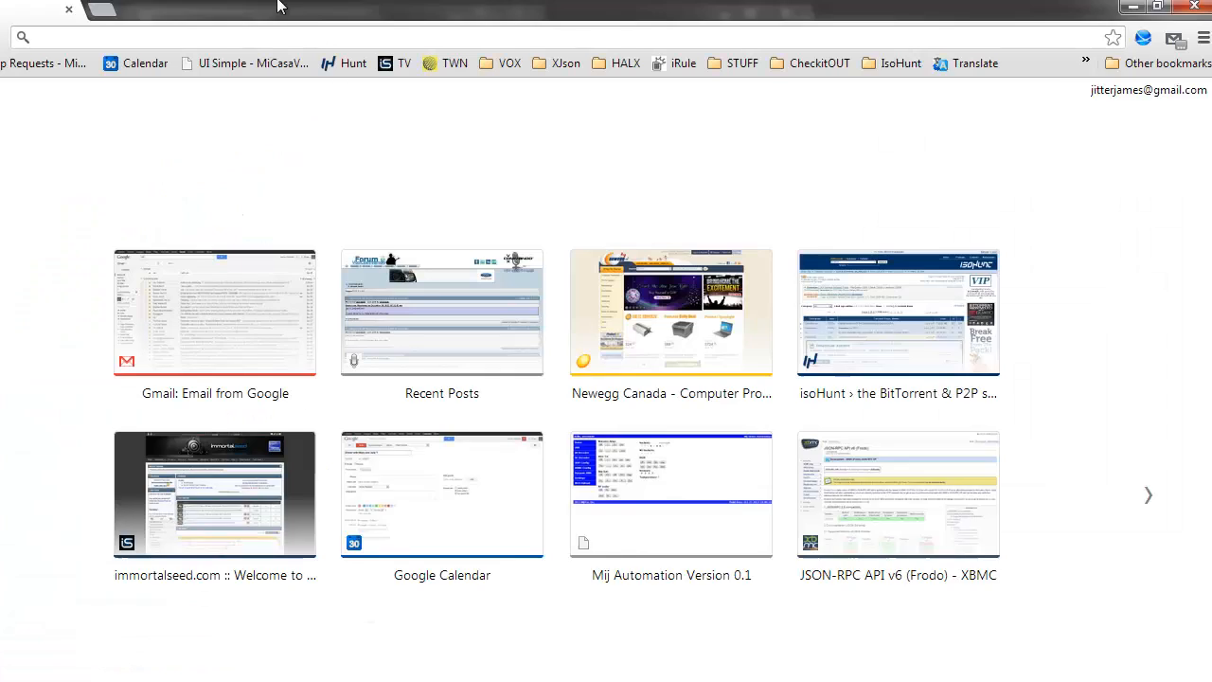
# Switch to Chrome, open a reply to the forum topic "New Releases will be announced here", and place the browser beside the command editor
pyautogui.moveTo(278, 3); pyautogui.dragTo(317, 30)
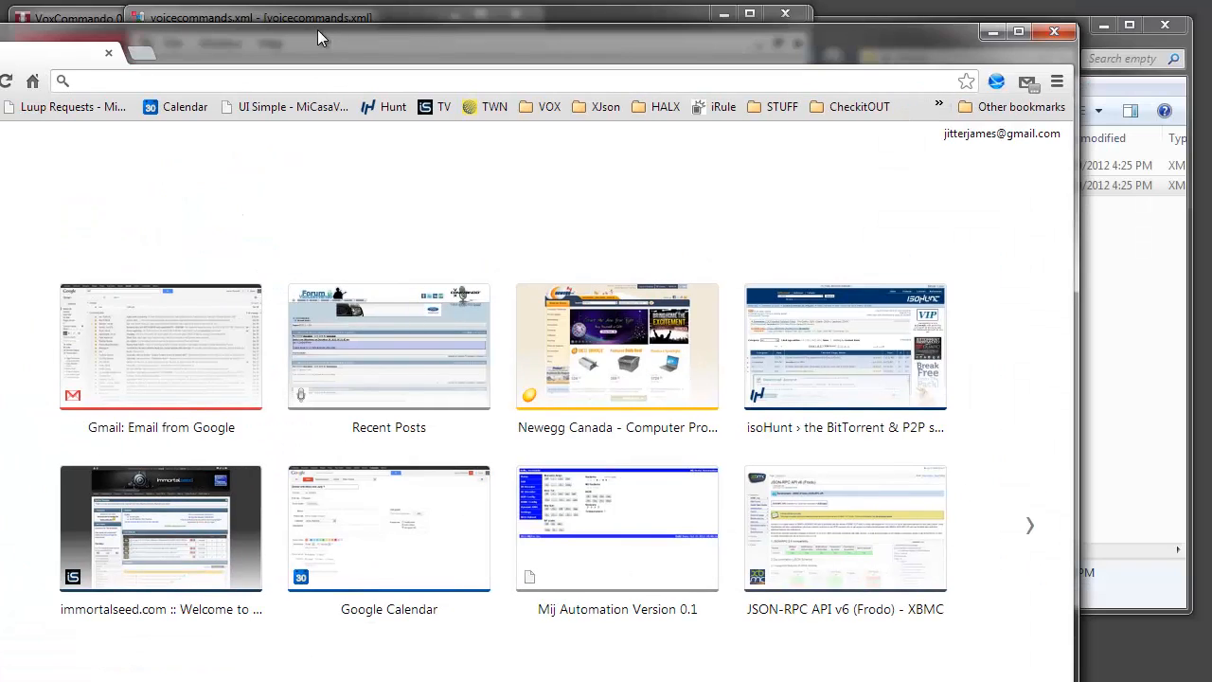
pyautogui.moveTo(0, 23); pyautogui.dragTo(327, 93)
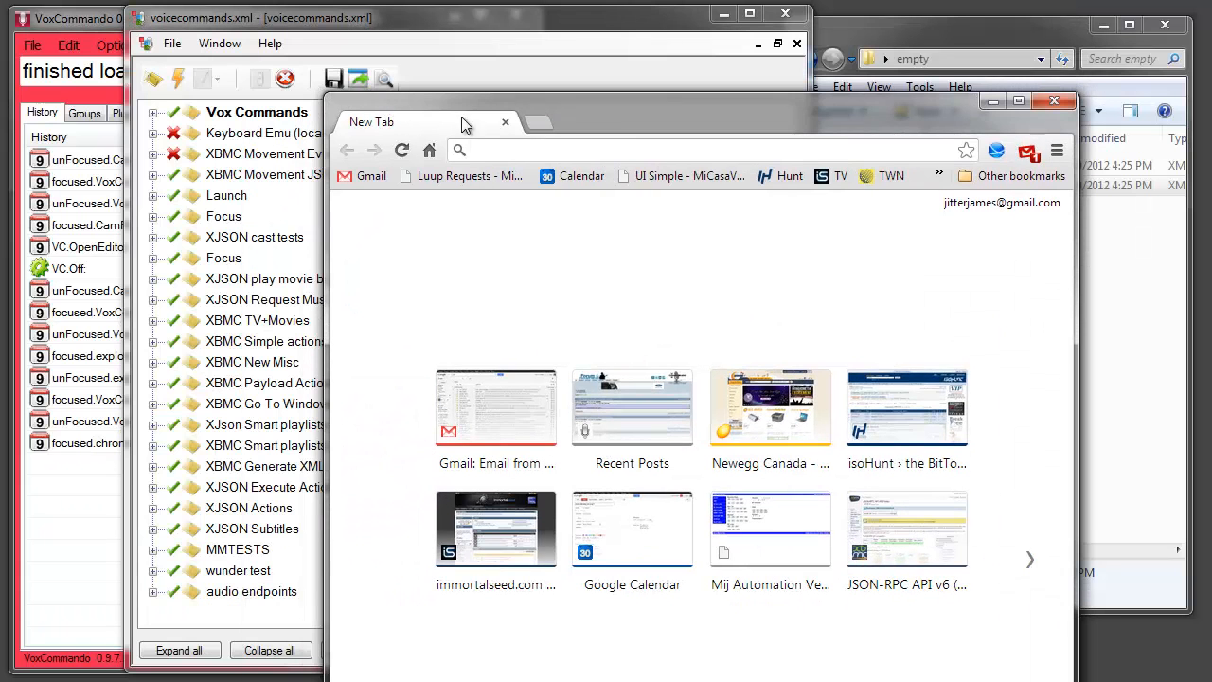
pyautogui.moveTo(615, 116); pyautogui.dragTo(570, 36)
pyautogui.click(601, 331)
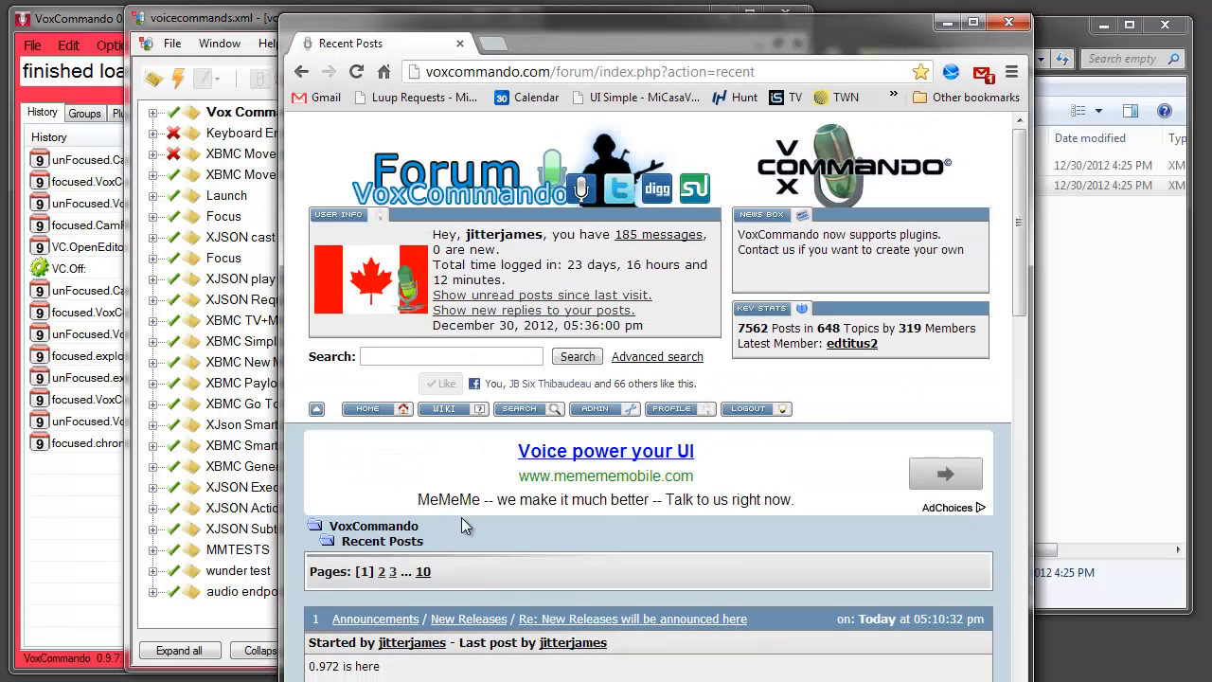
pyautogui.click(617, 618)
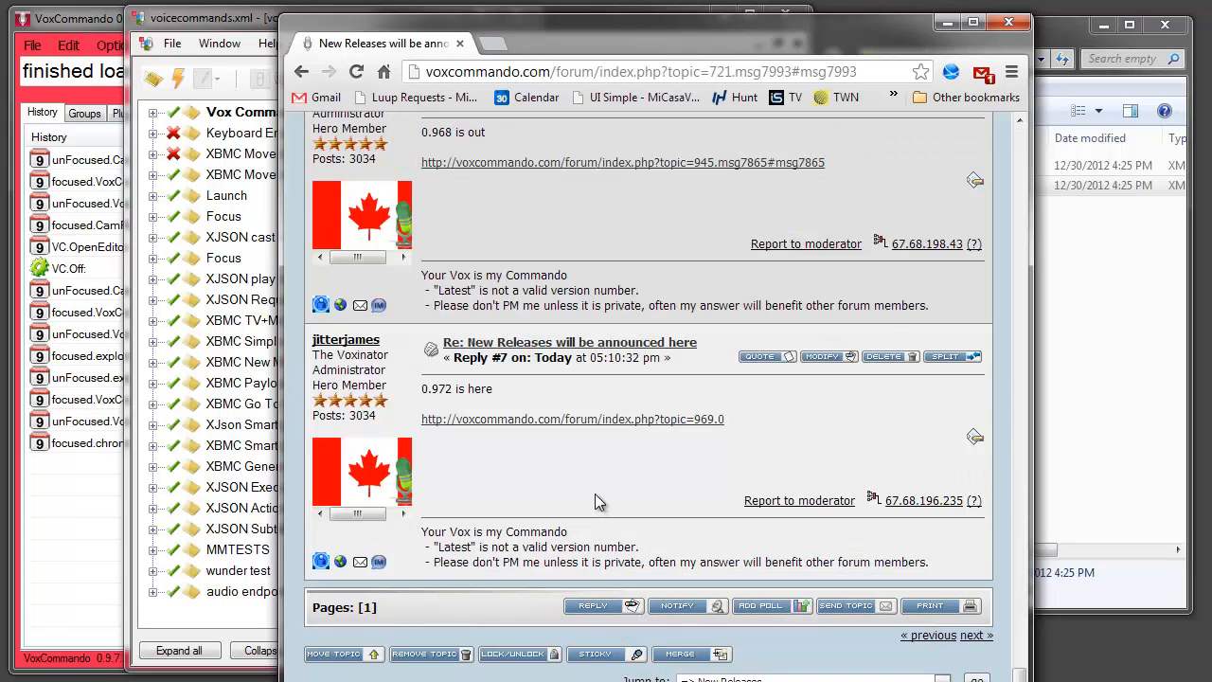
pyautogui.click(595, 606)
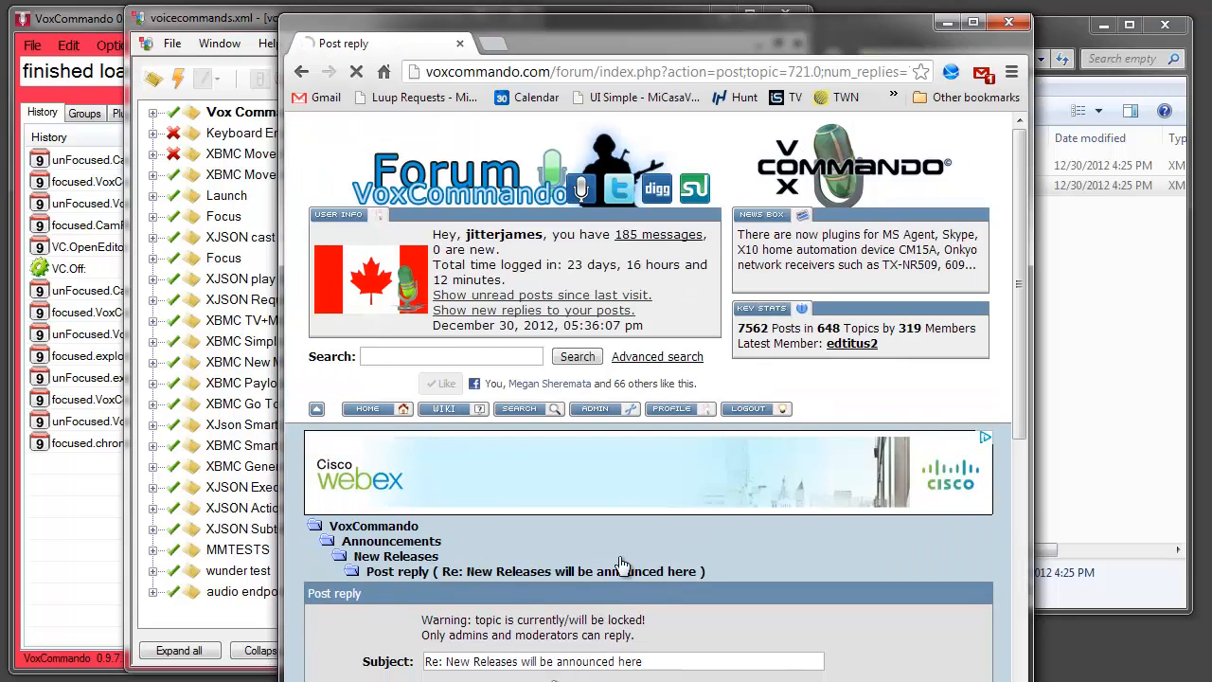
pyautogui.scroll(-6, 621, 566)
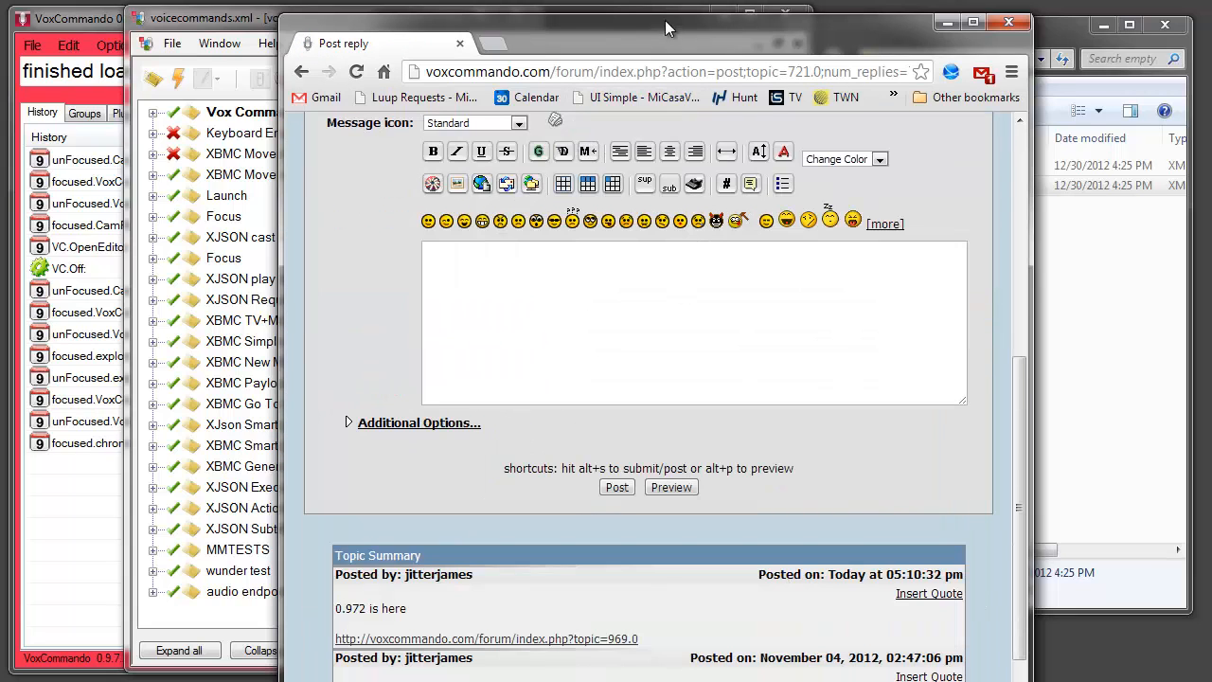
pyautogui.moveTo(665, 29); pyautogui.dragTo(817, 70)
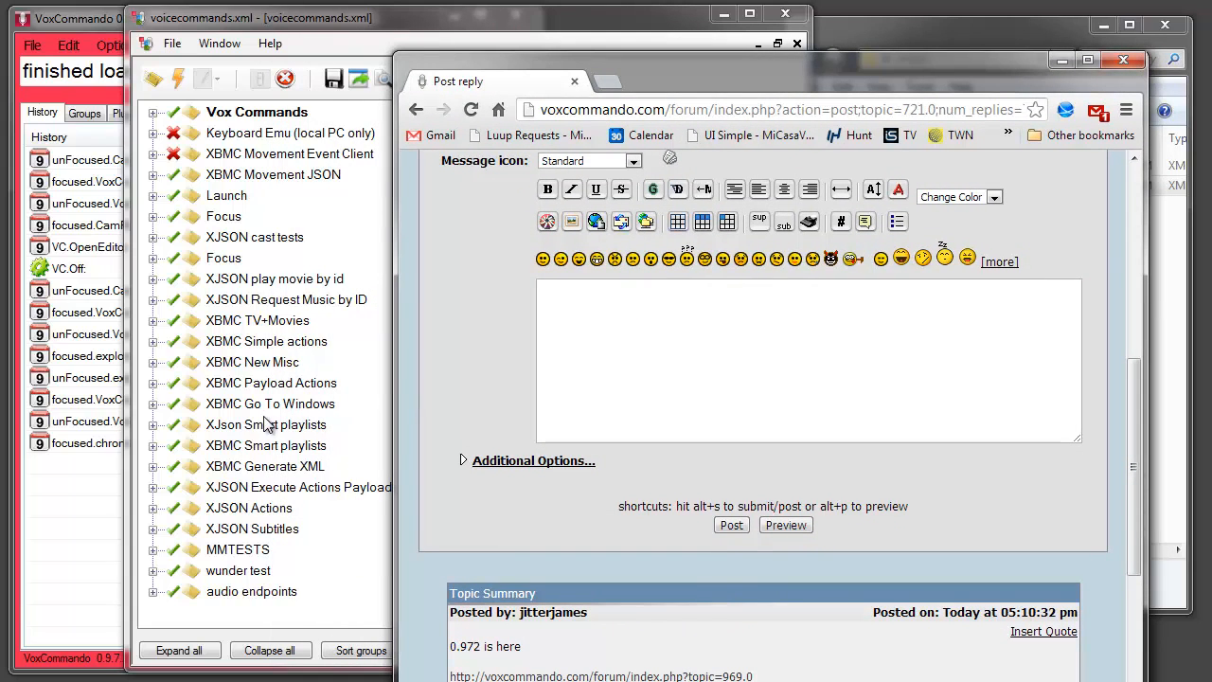
# Copy the XBMC New Misc group from voicecommands.xml into the forum reply's message body as XML
pyautogui.click(225, 365)
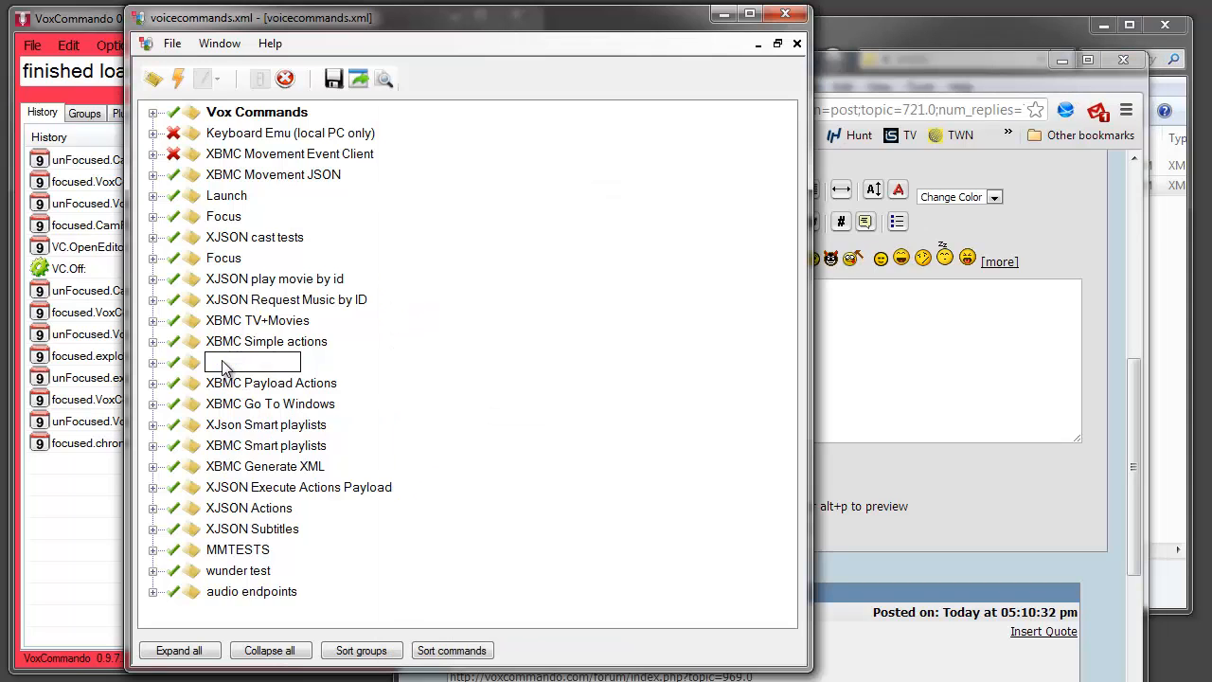
pyautogui.moveTo(873, 382); pyautogui.dragTo(873, 377)
pyautogui.click(865, 375)
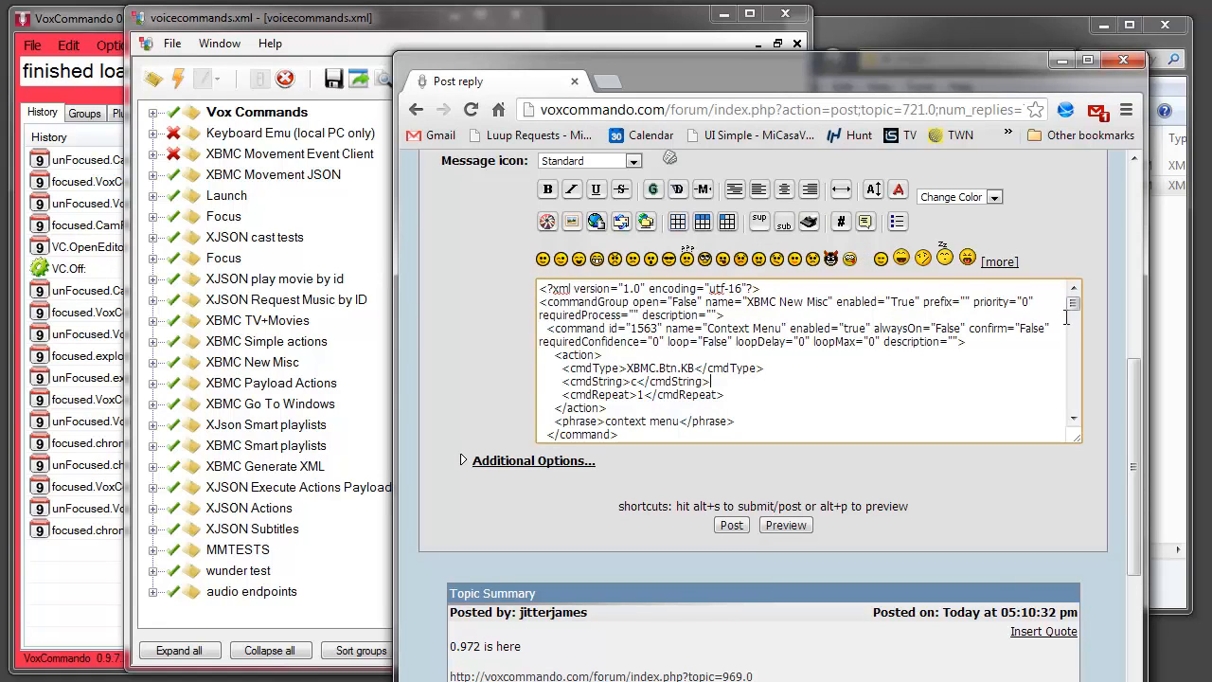
pyautogui.moveTo(1074, 307); pyautogui.dragTo(1077, 417)
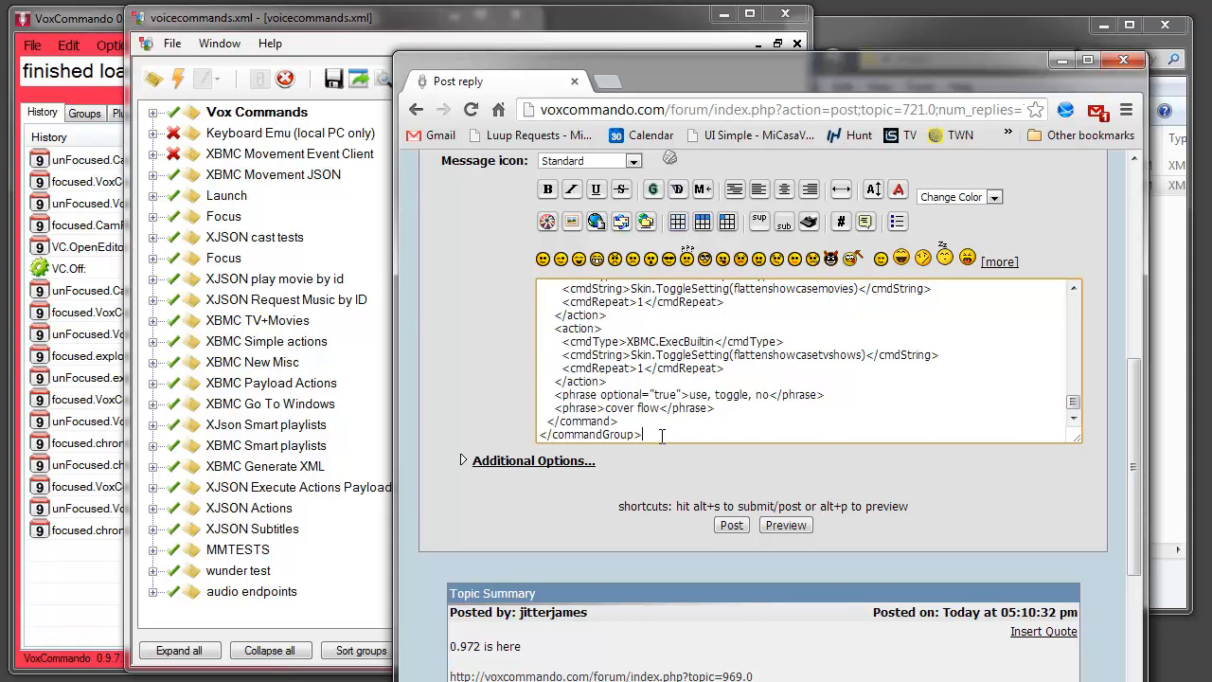
# Copy the complete XBMC New Misc XML out of the reply's message body
pyautogui.moveTo(662, 434); pyautogui.dragTo(468, 168)
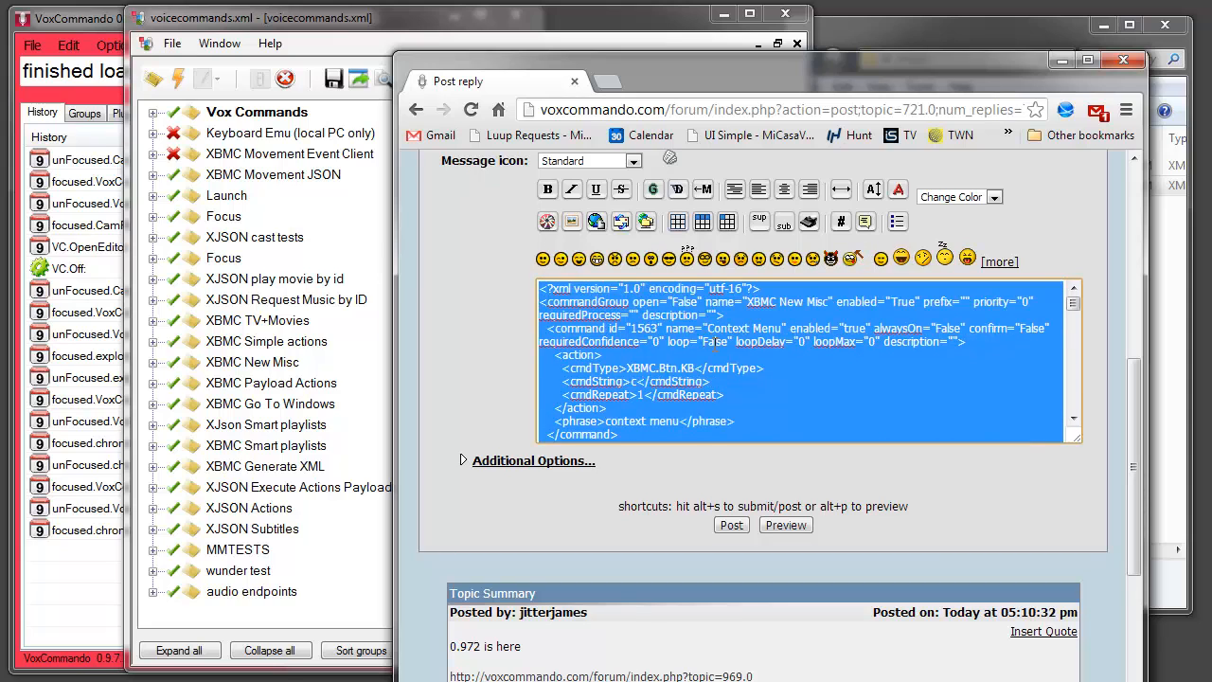
pyautogui.rightClick(715, 348)
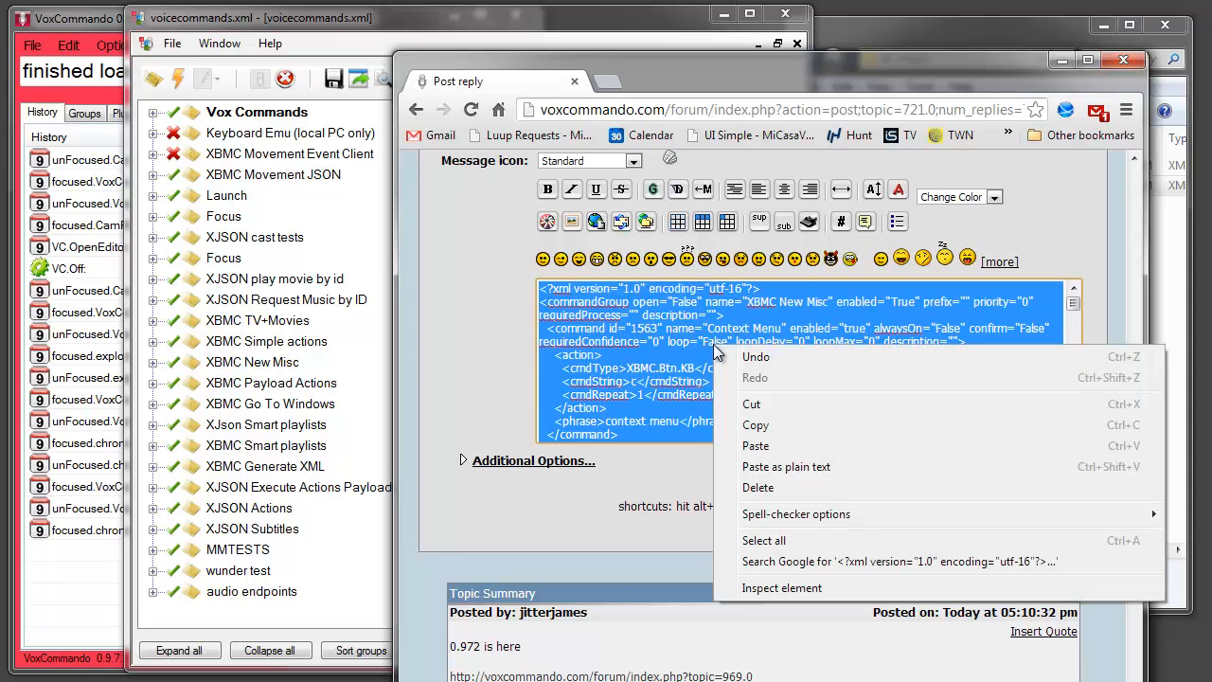
pyautogui.click(756, 426)
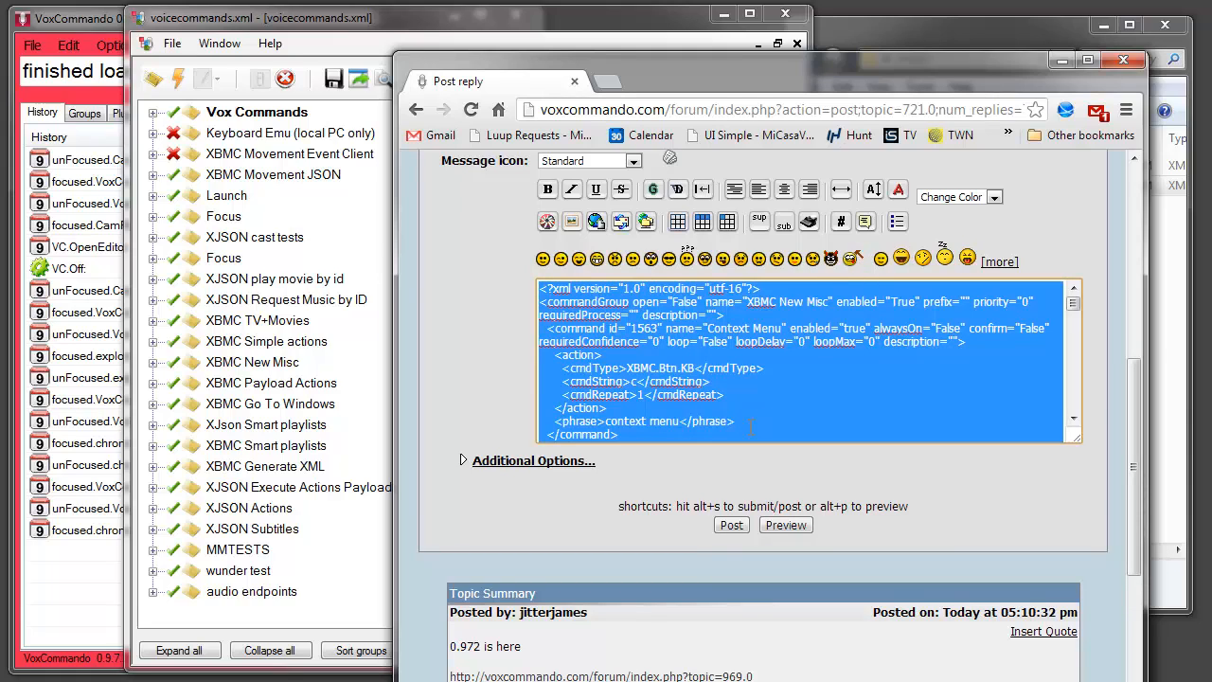
# Switch to the VoxCommando command editor, reopen the recent file test.xml and paste the copied XML in as a group after Launch
pyautogui.click(173, 45)
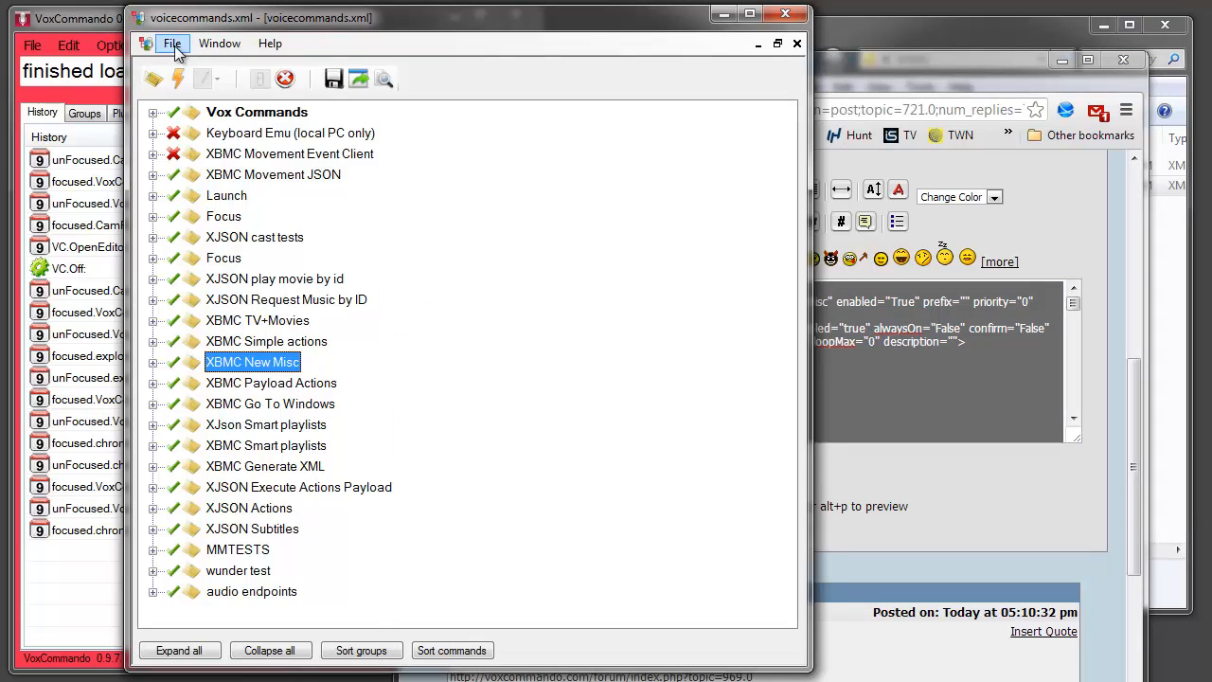
pyautogui.click(174, 45)
pyautogui.moveTo(216, 108)
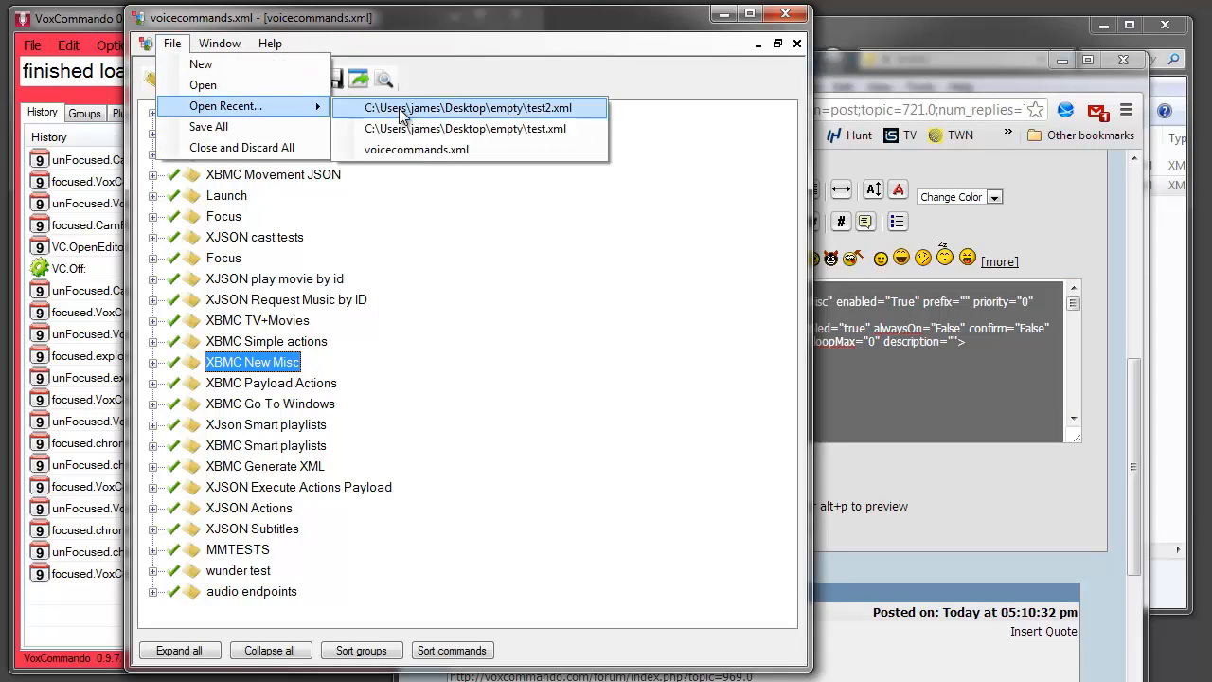
pyautogui.click(441, 128)
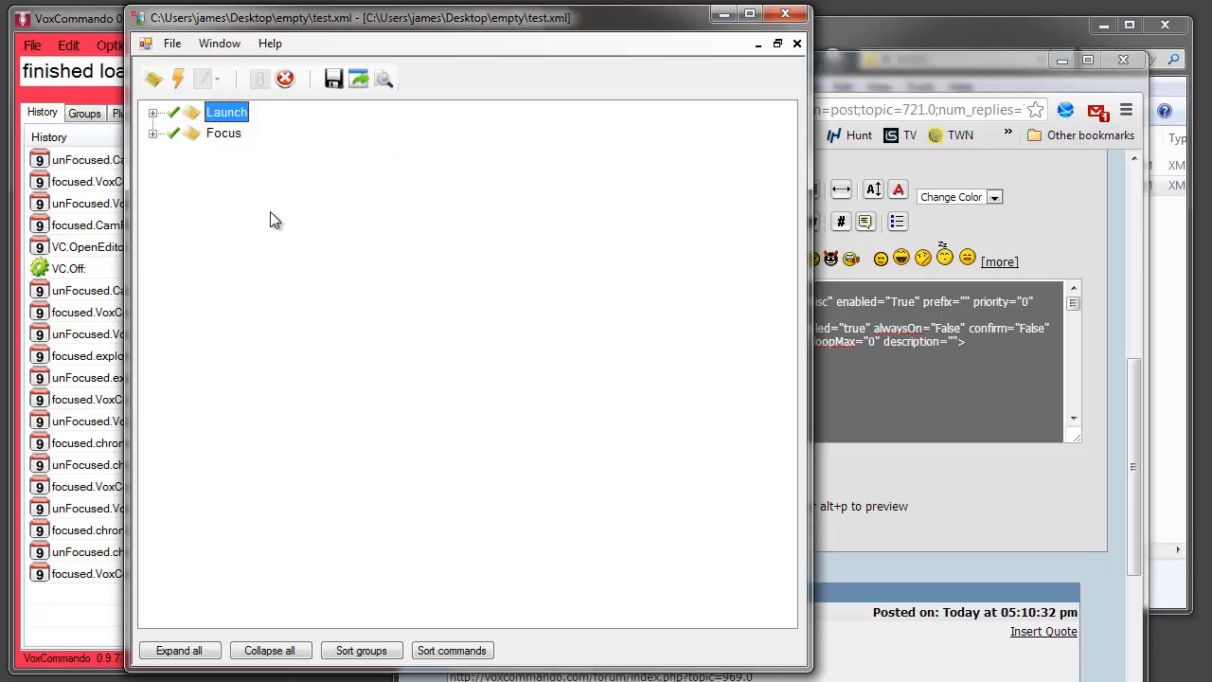
pyautogui.hotkey('ctrl', 'v')
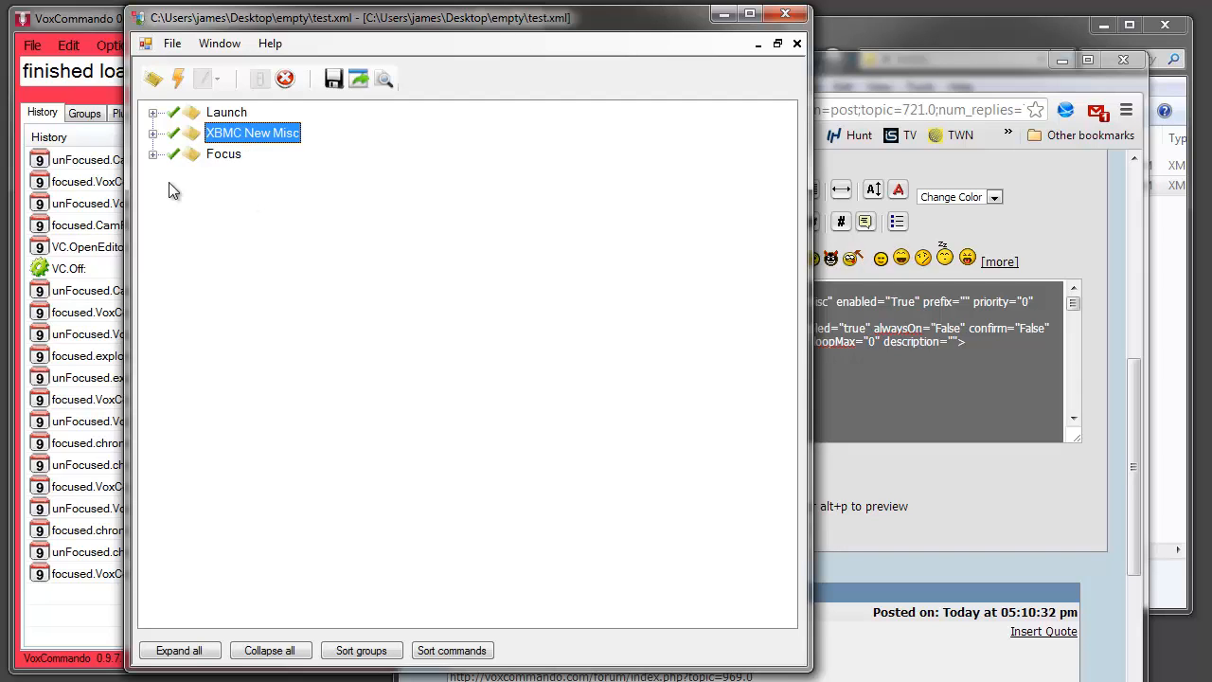
# Expand the XBMC New Misc group and its Context Menu, Tab key, Escape key and Previous View Mode commands to inspect their phrases
pyautogui.click(154, 135)
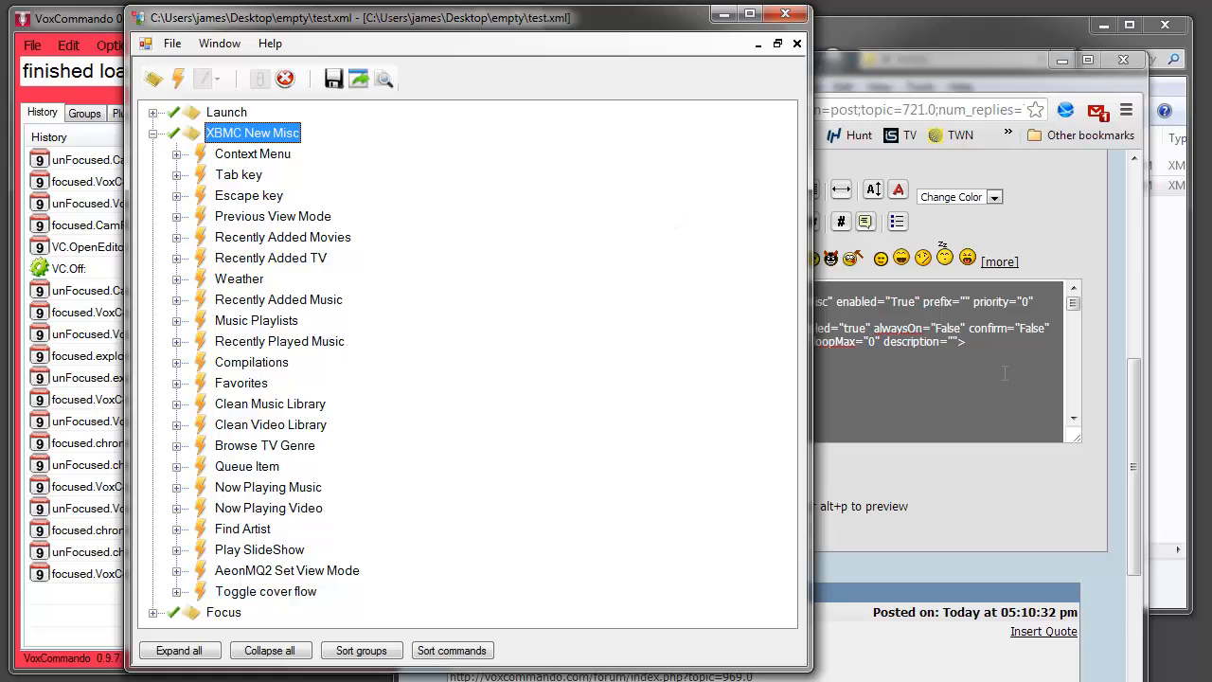
pyautogui.click(176, 153)
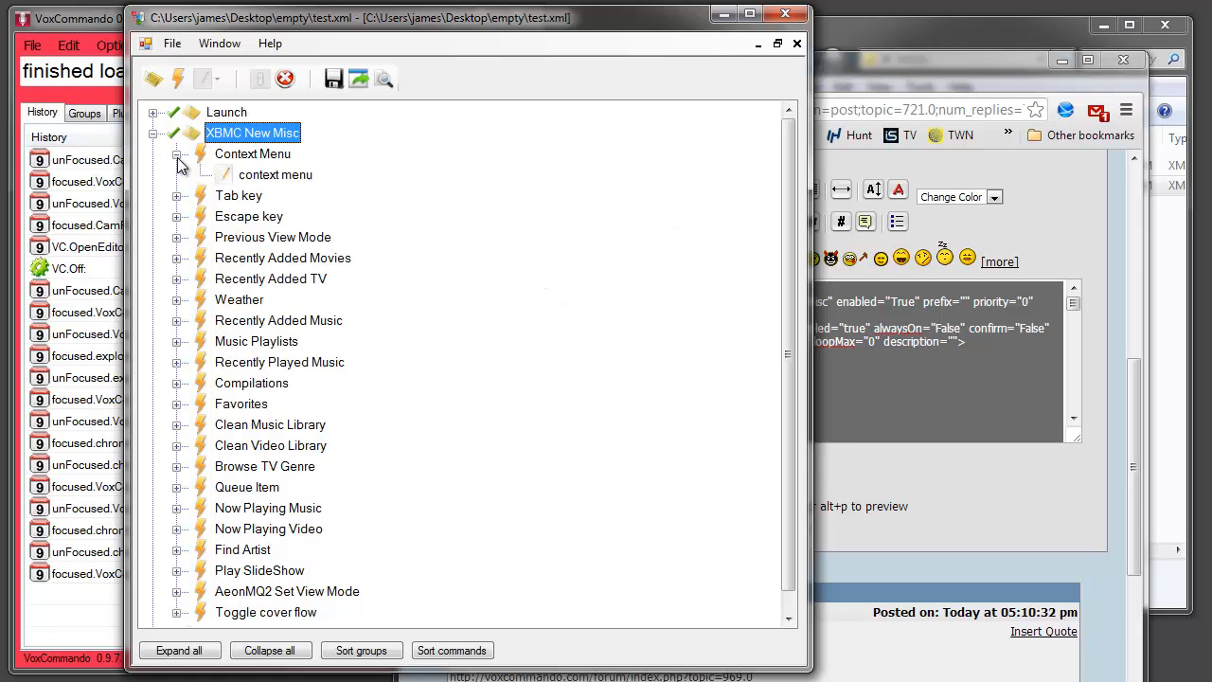
pyautogui.click(271, 176)
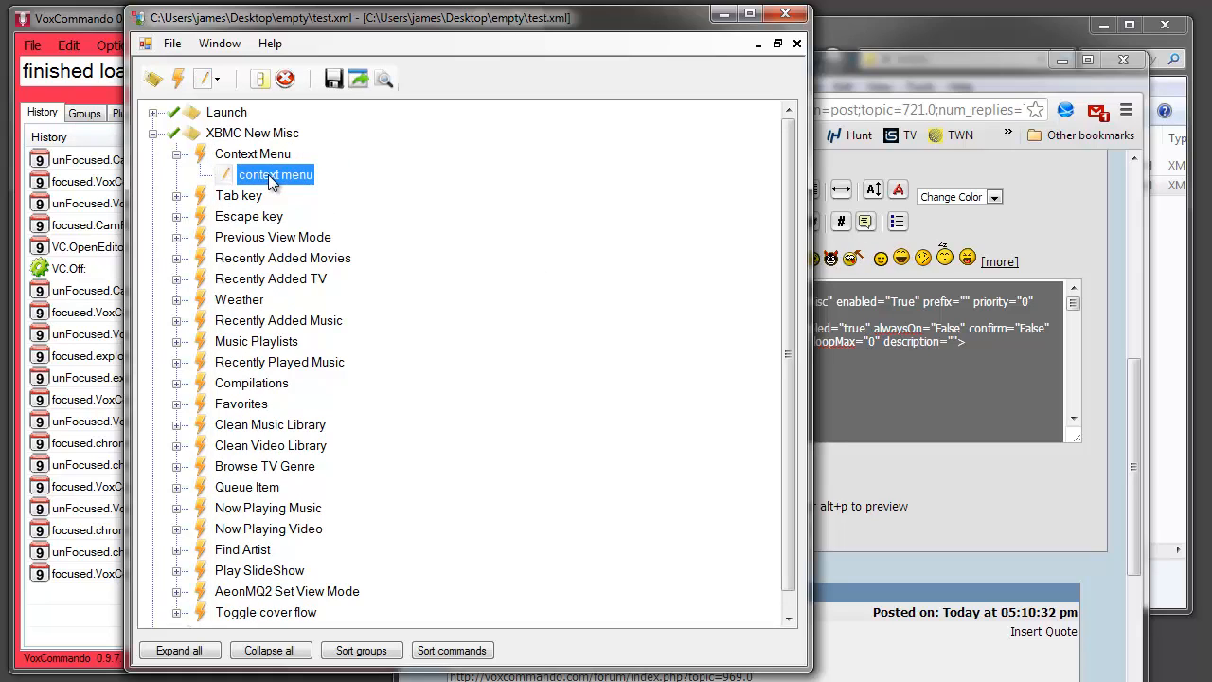
pyautogui.click(176, 195)
pyautogui.click(176, 237)
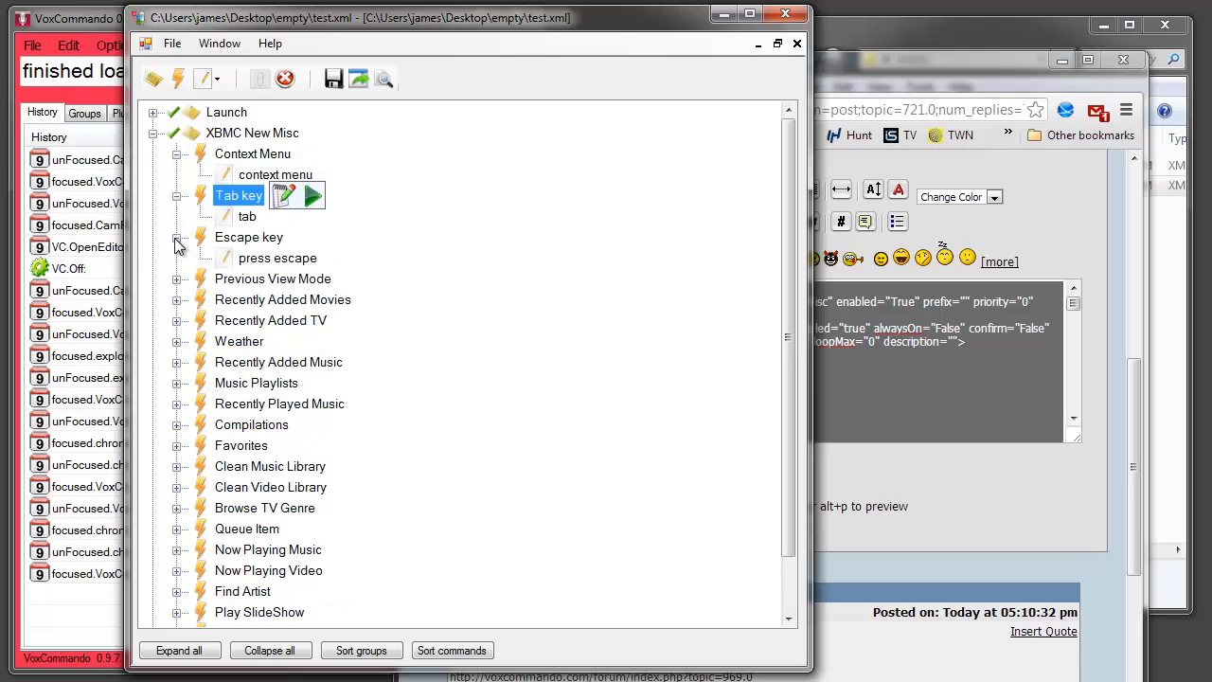
pyautogui.click(177, 279)
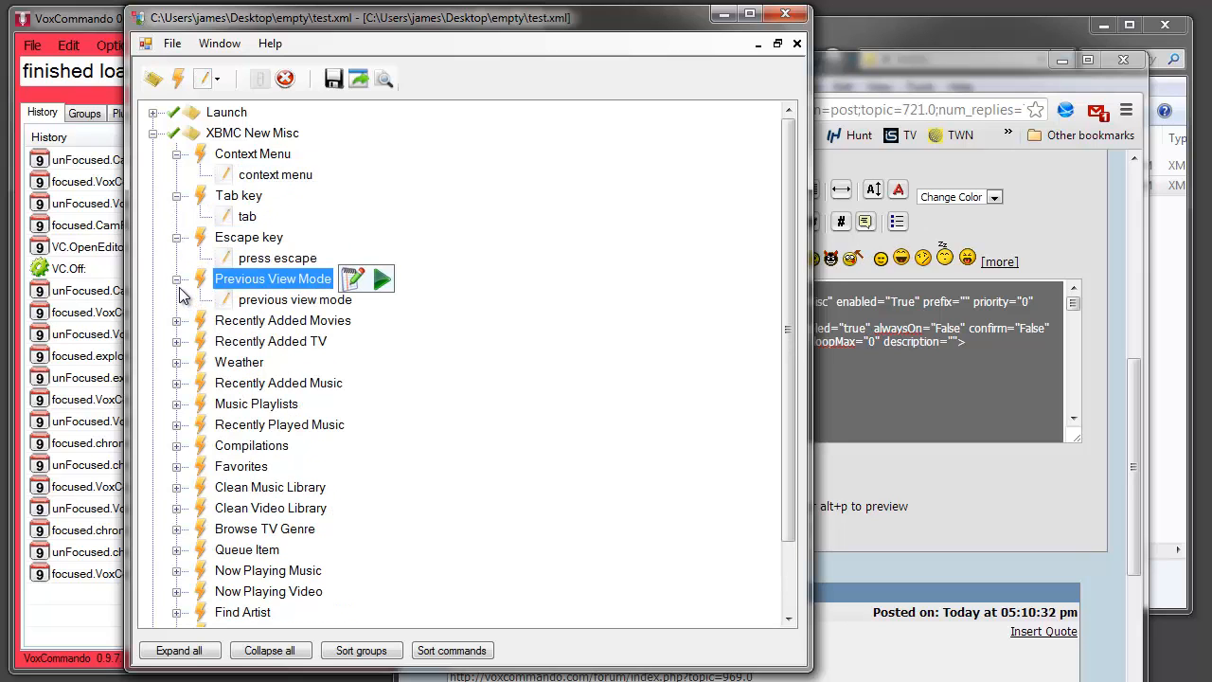
# Switch to Chrome and wrap the entire XML in the reply's message body in [code] tags
pyautogui.click(979, 503)
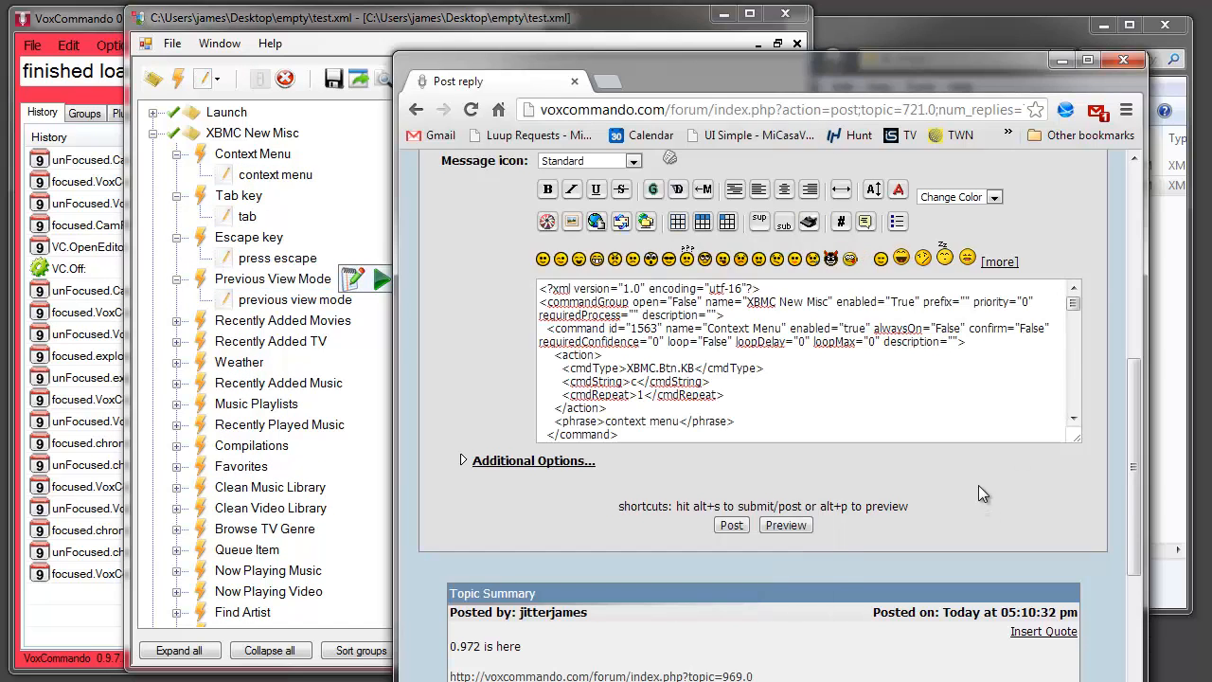
pyautogui.click(837, 380)
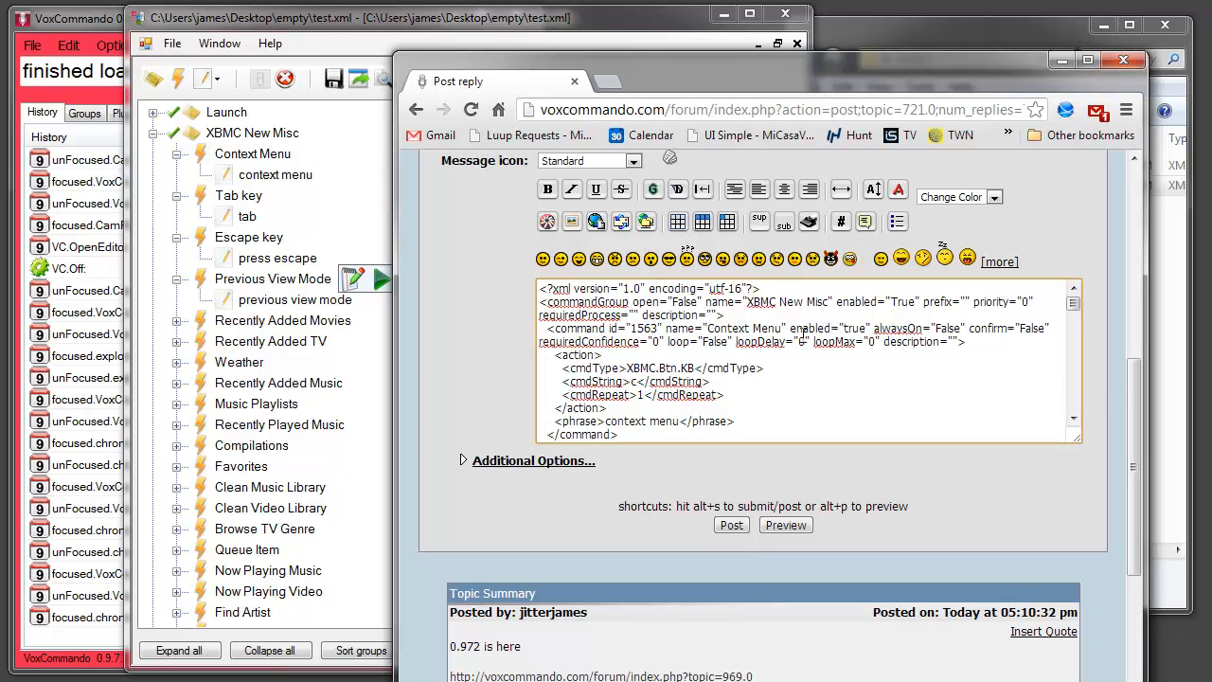
pyautogui.moveTo(541, 288); pyautogui.dragTo(753, 543)
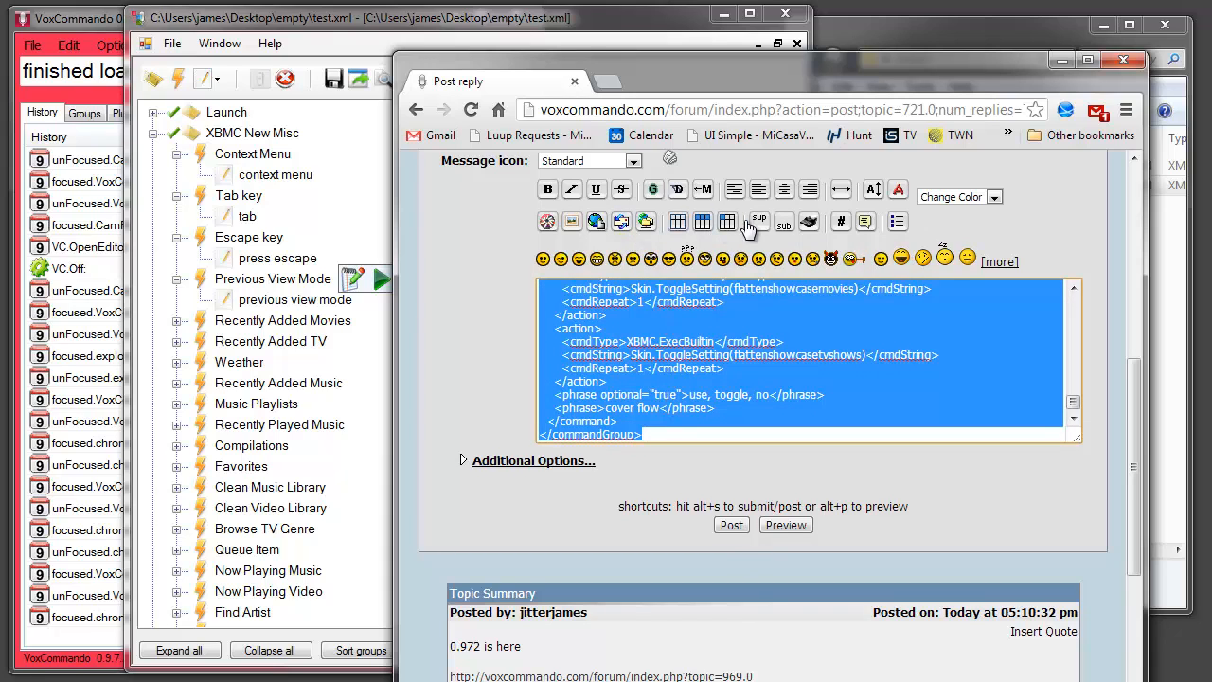
pyautogui.click(841, 222)
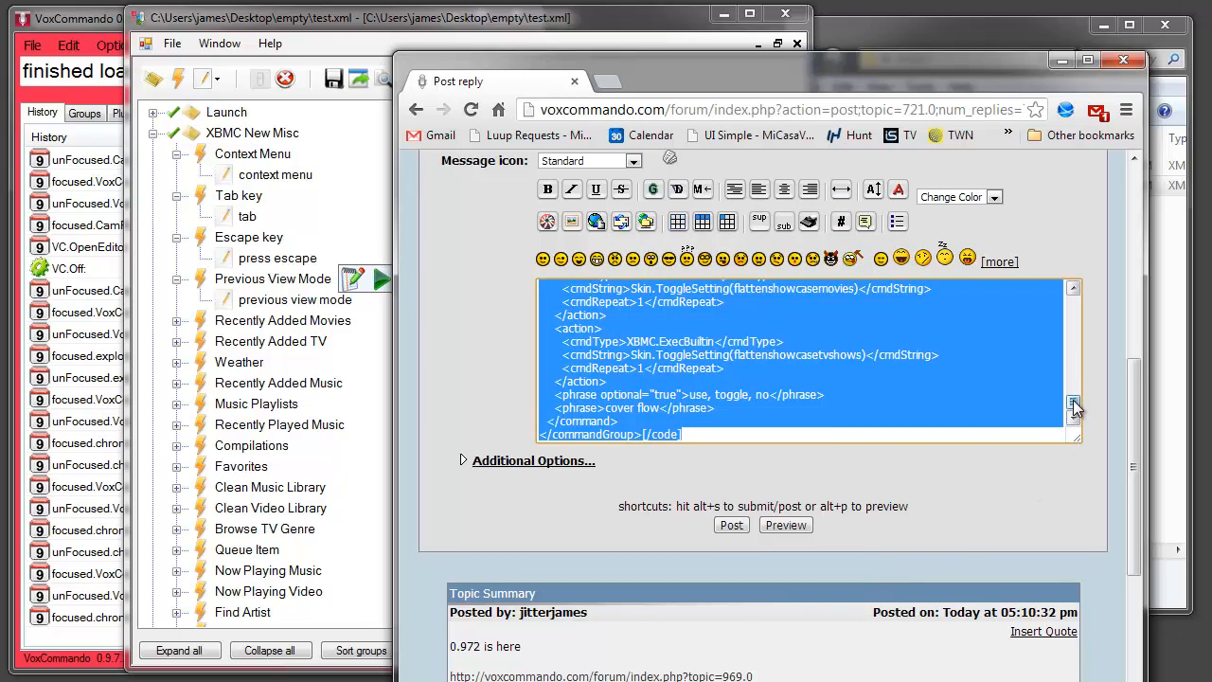
pyautogui.scroll(1, 1074, 378)
pyautogui.scroll(5, 1074, 378)
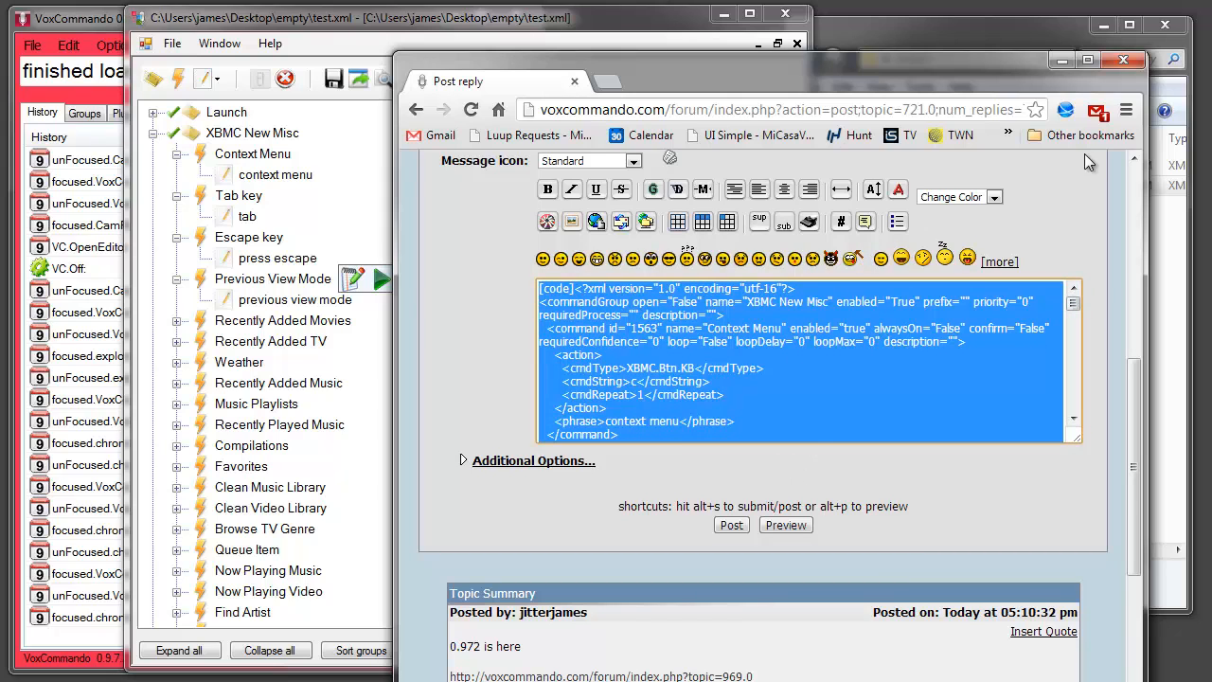
# Close the browser without posting the reply, and start a new blank document in Notepad++
pyautogui.click(1124, 61)
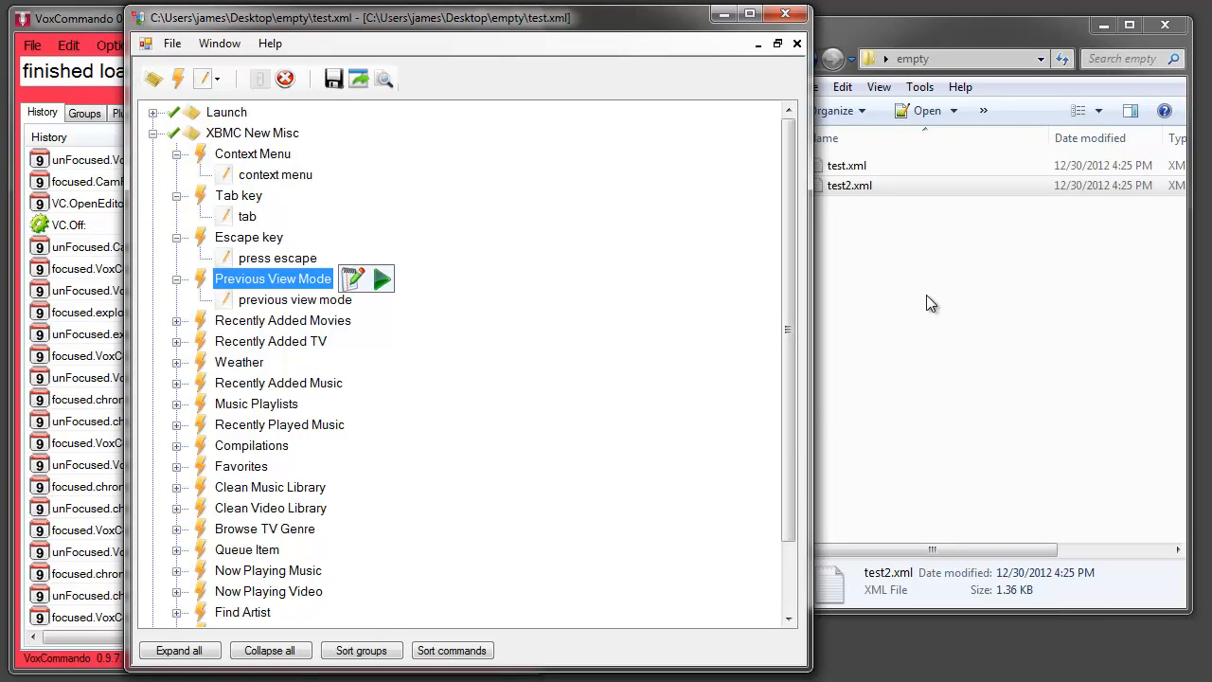
pyautogui.press('super')
pyautogui.write('note')
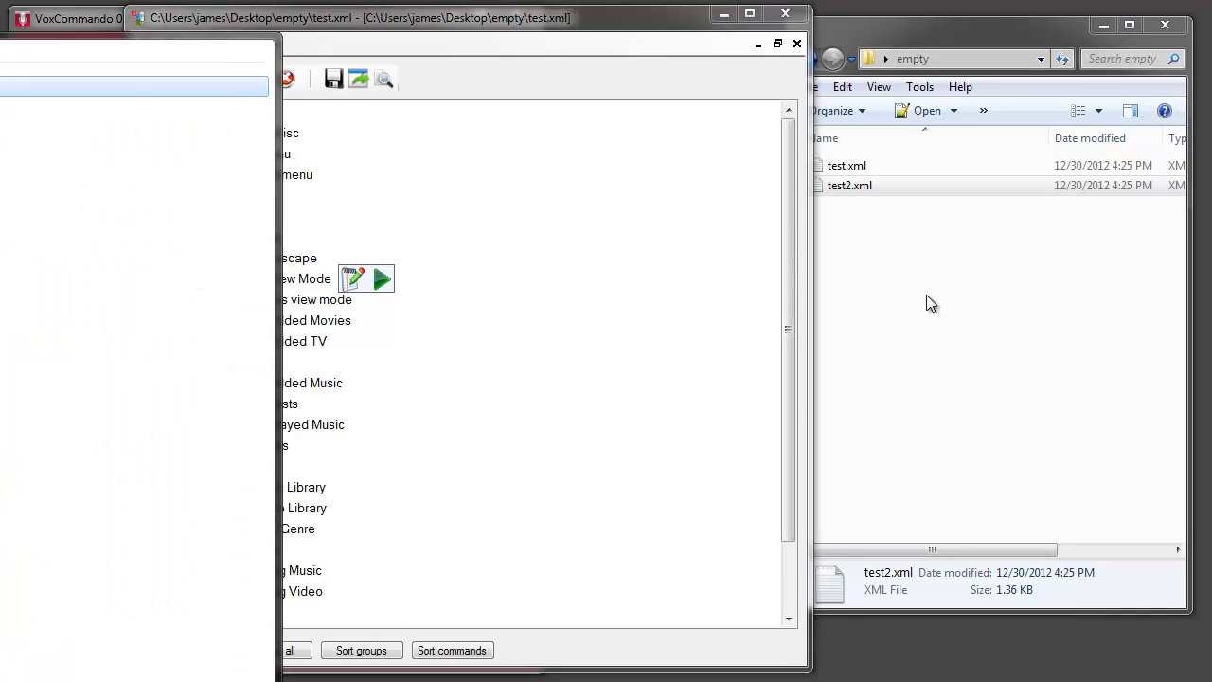
pyautogui.press('Return')
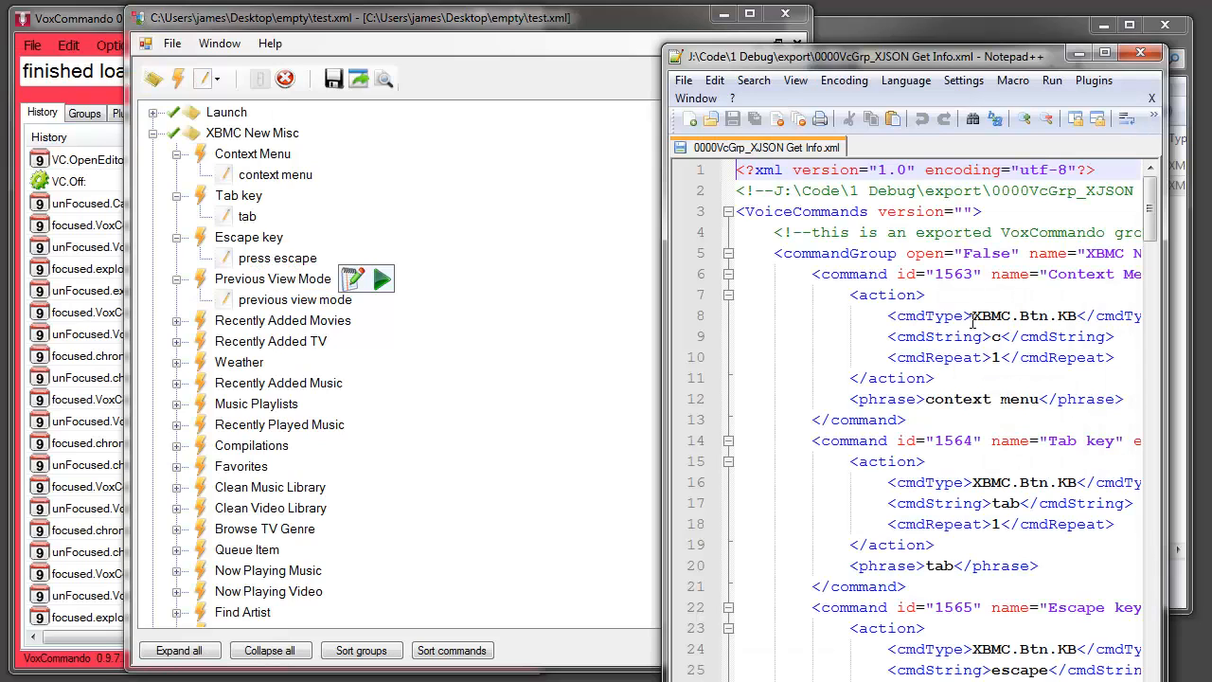
pyautogui.hotkey('ctrl', 'n')
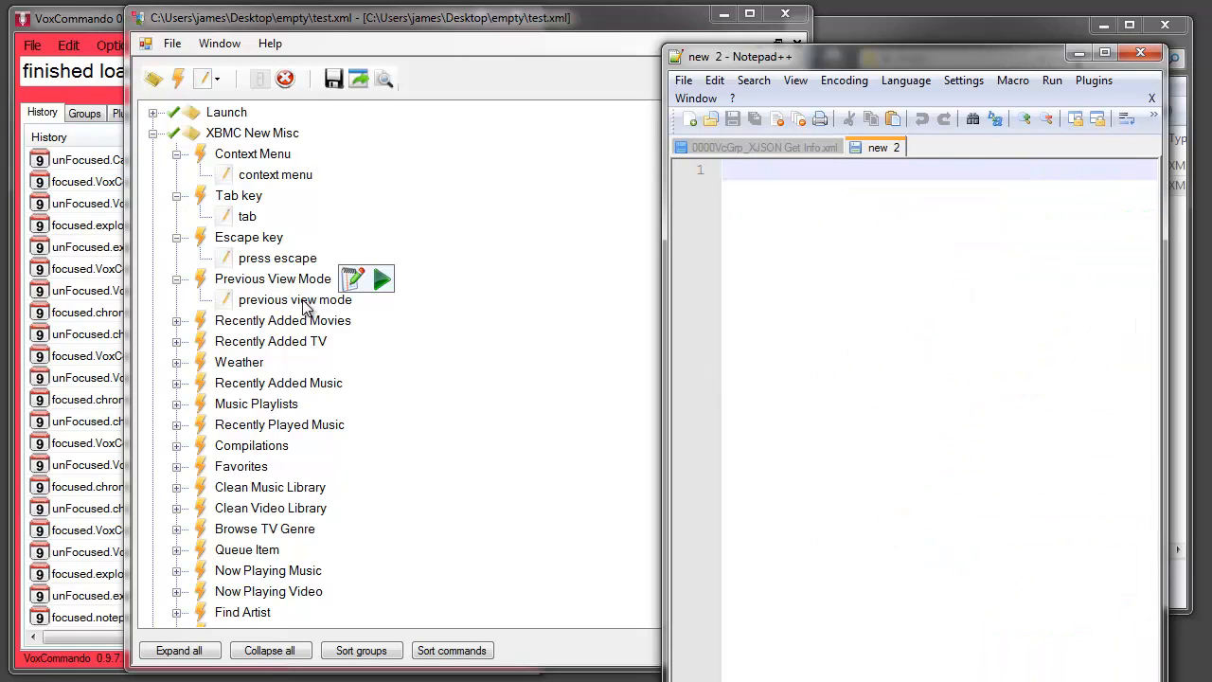
# Copy test.xml's "press escape" phrase into the blank Notepad++ document as XML, and clear the document again
pyautogui.click(255, 264)
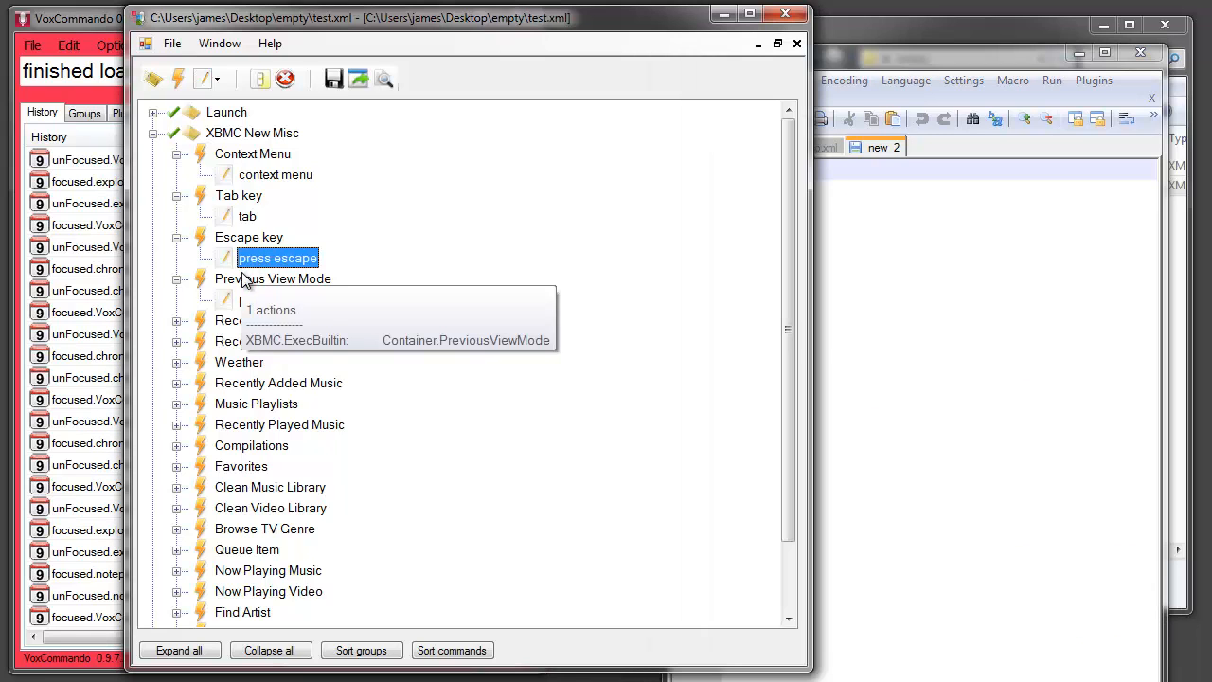
pyautogui.moveTo(254, 264); pyautogui.dragTo(924, 272)
pyautogui.click(905, 271)
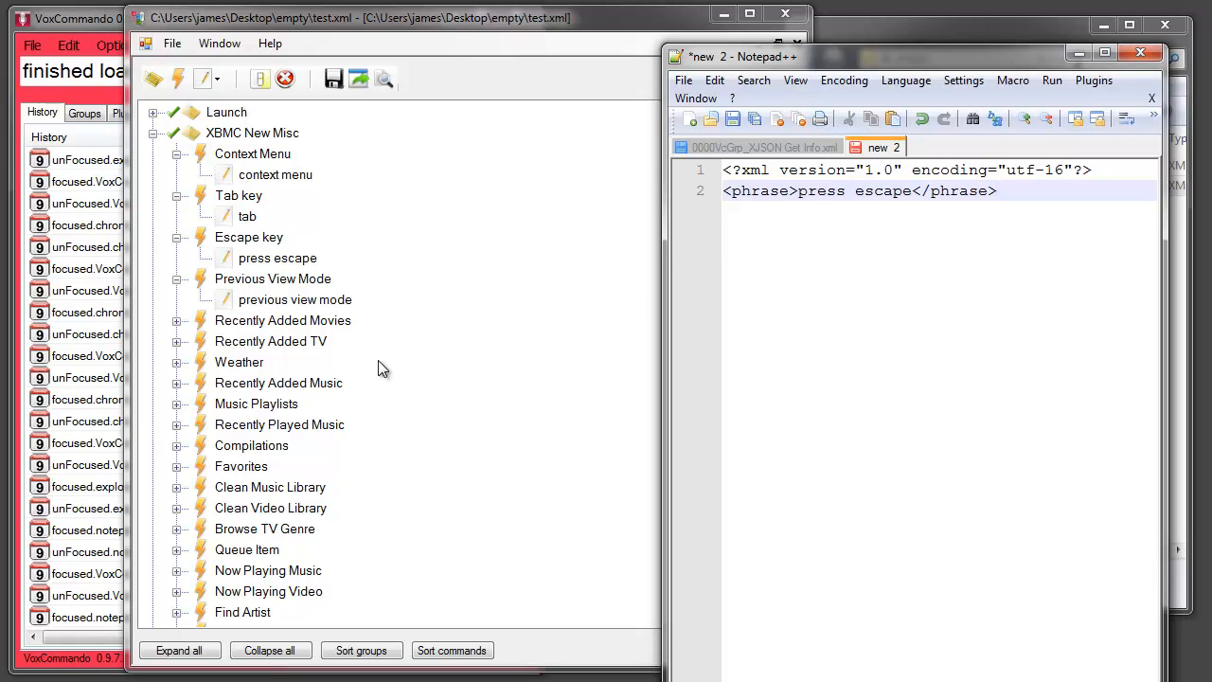
pyautogui.hotkey('ctrl', 'a')
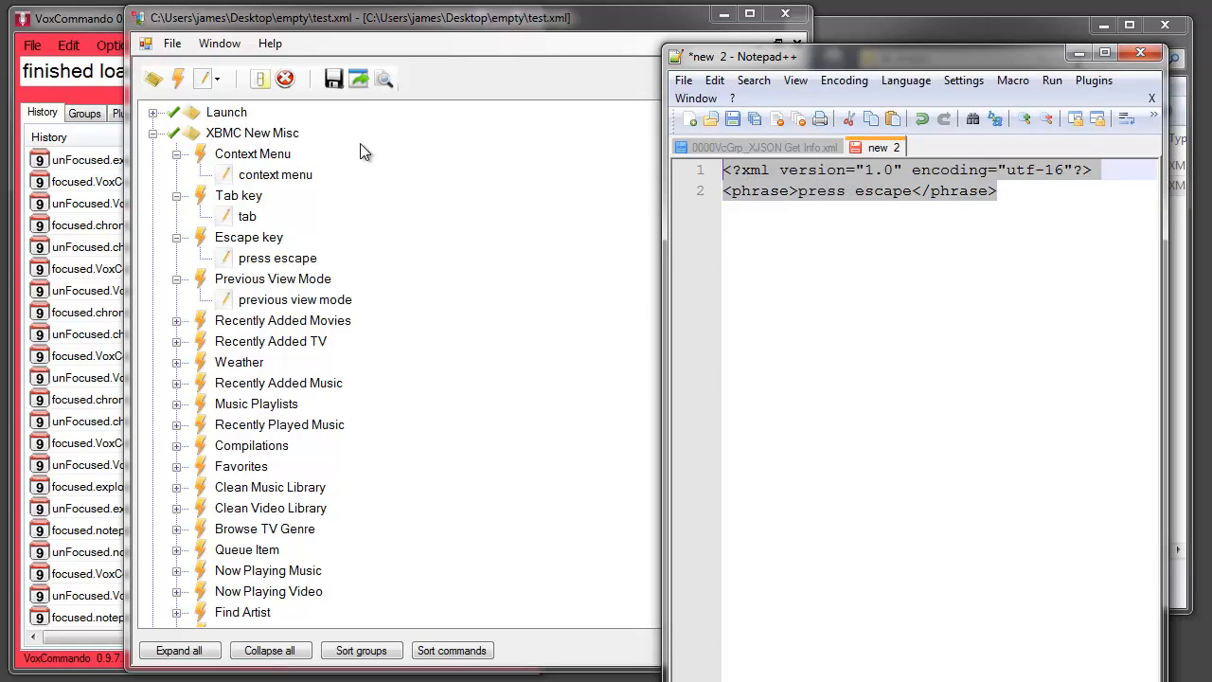
pyautogui.press('Delete')
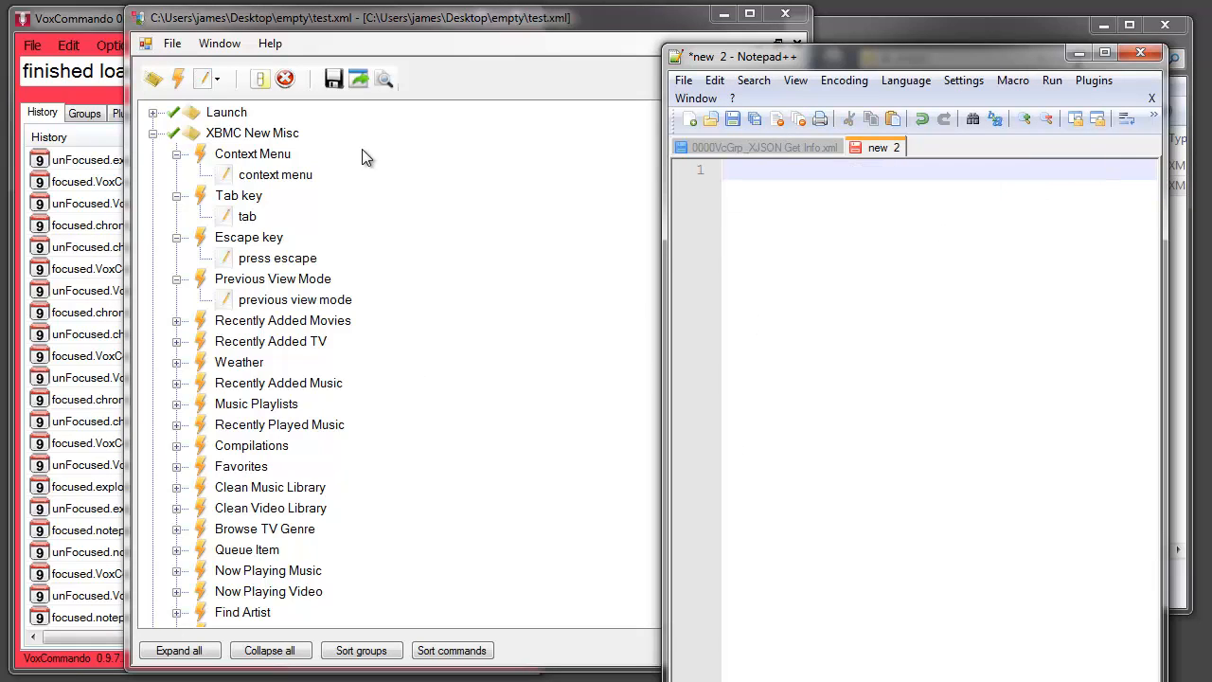
# Copy the Escape key command into the Notepad++ document as XML, and move it back into XBMC New Misc below Previous View Mode, replacing the original
pyautogui.click(232, 238)
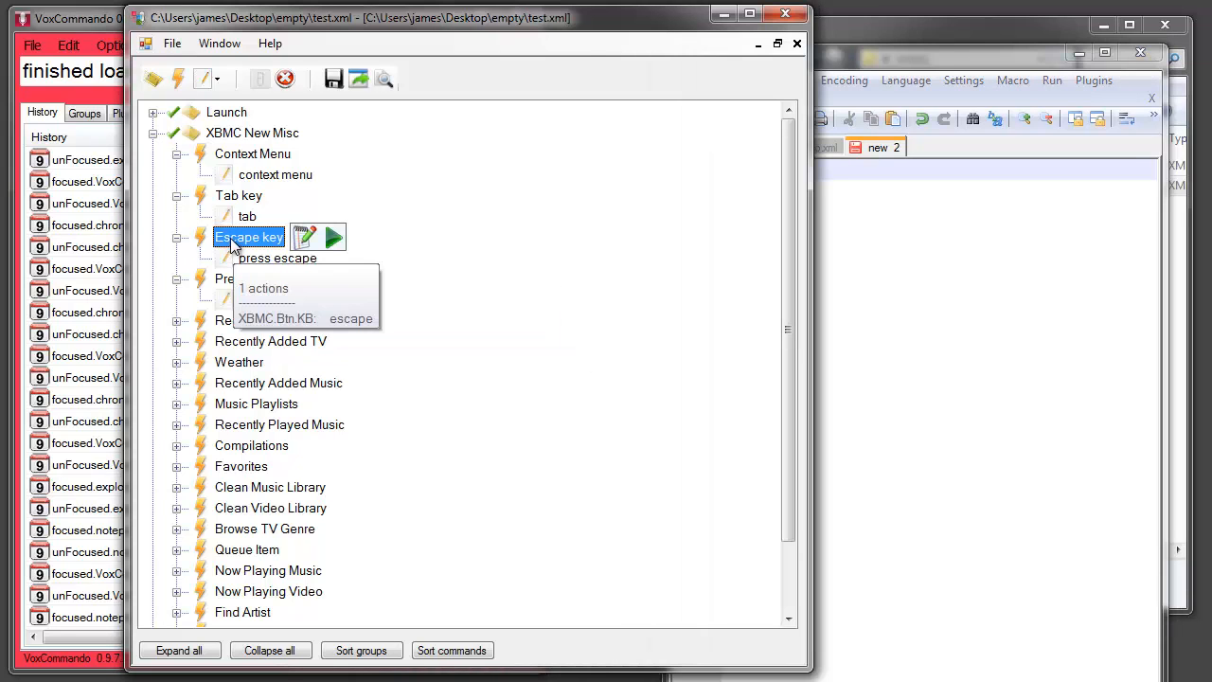
pyautogui.moveTo(232, 236); pyautogui.dragTo(898, 279)
pyautogui.click(902, 408)
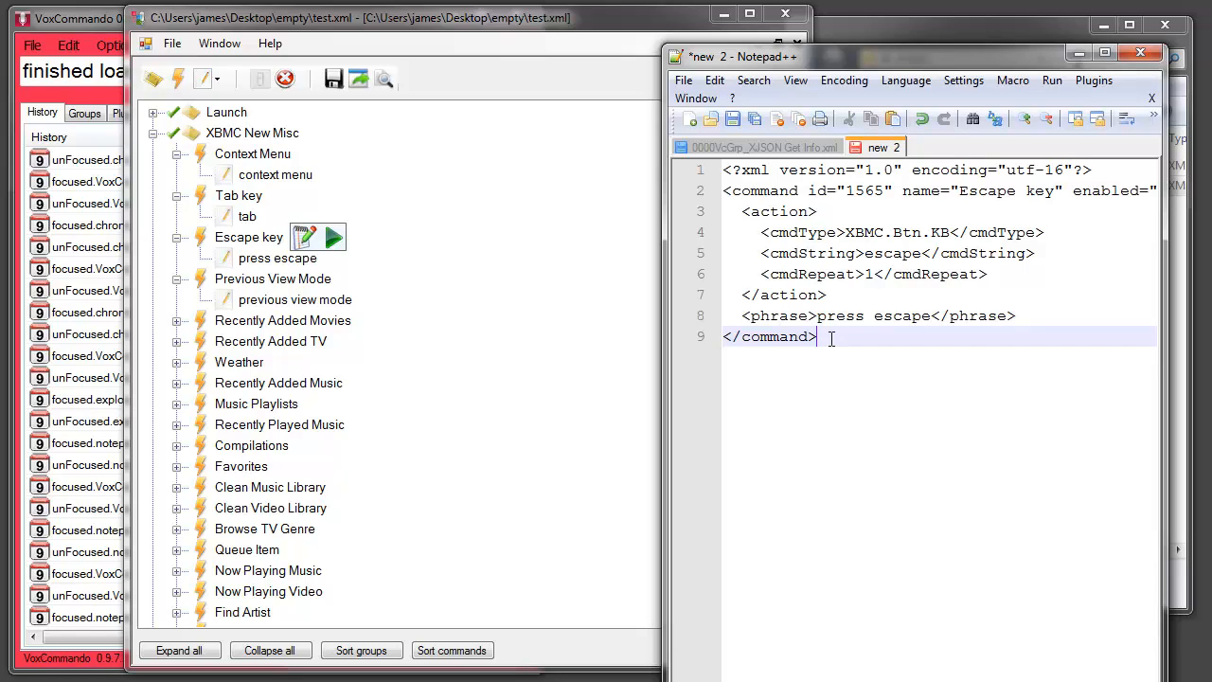
pyautogui.moveTo(831, 337); pyautogui.dragTo(683, 147)
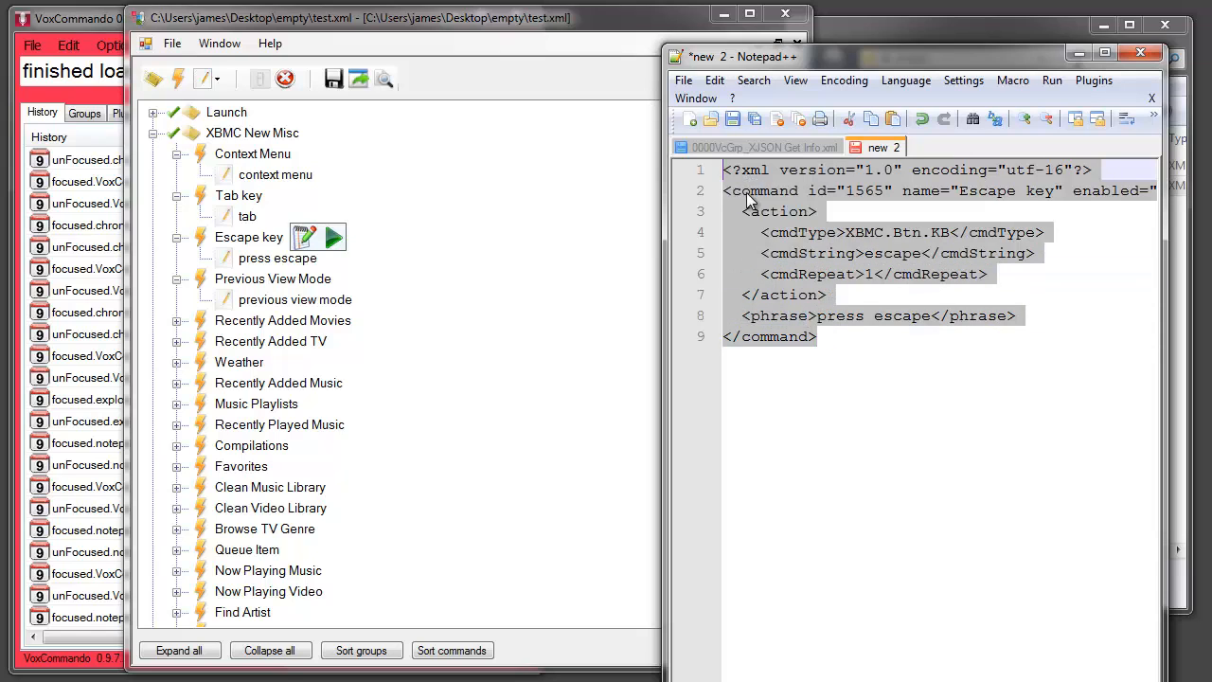
pyautogui.click(249, 236)
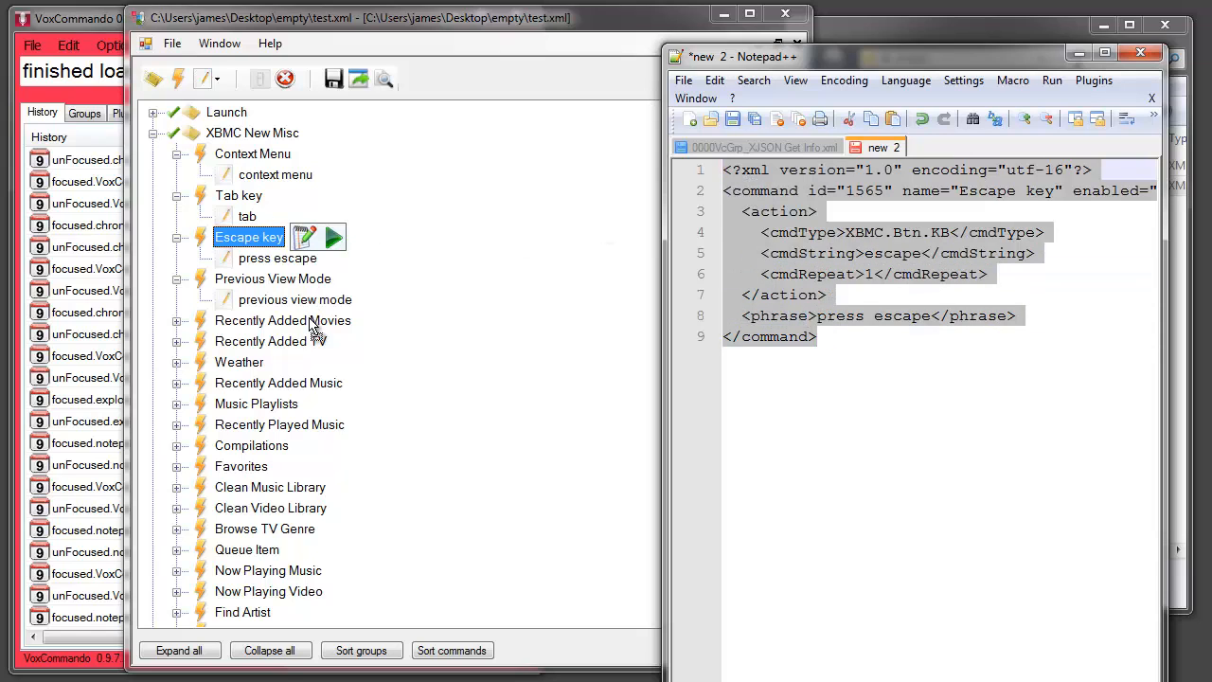
pyautogui.moveTo(315, 332); pyautogui.dragTo(315, 329)
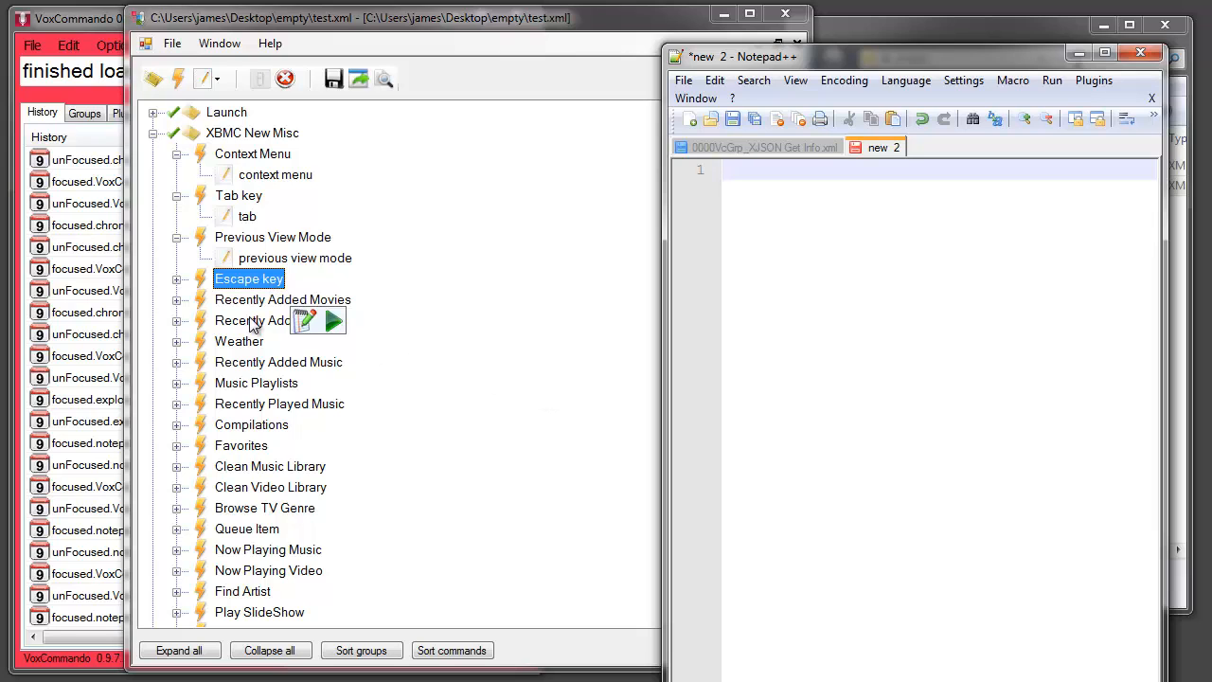
# Copy the relocated Escape key command into Notepad++ again, delete it from test.xml, and move the XML back into its place
pyautogui.moveTo(244, 281); pyautogui.dragTo(890, 288)
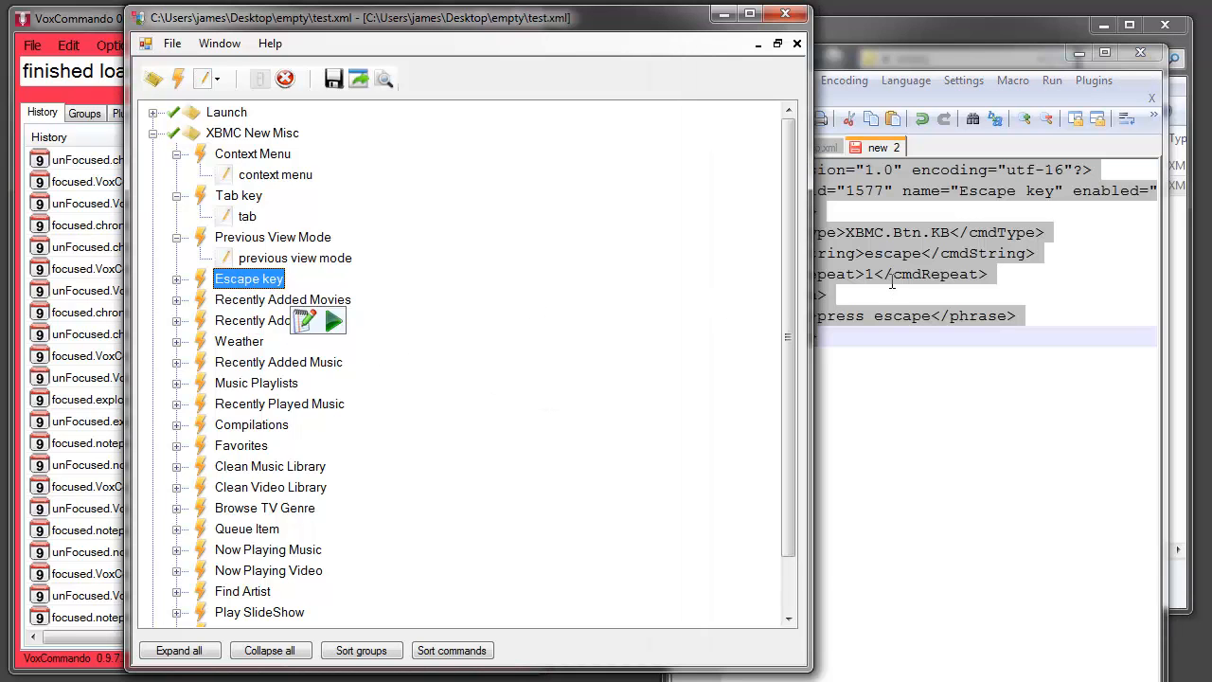
pyautogui.click(888, 388)
pyautogui.moveTo(833, 344); pyautogui.dragTo(717, 170)
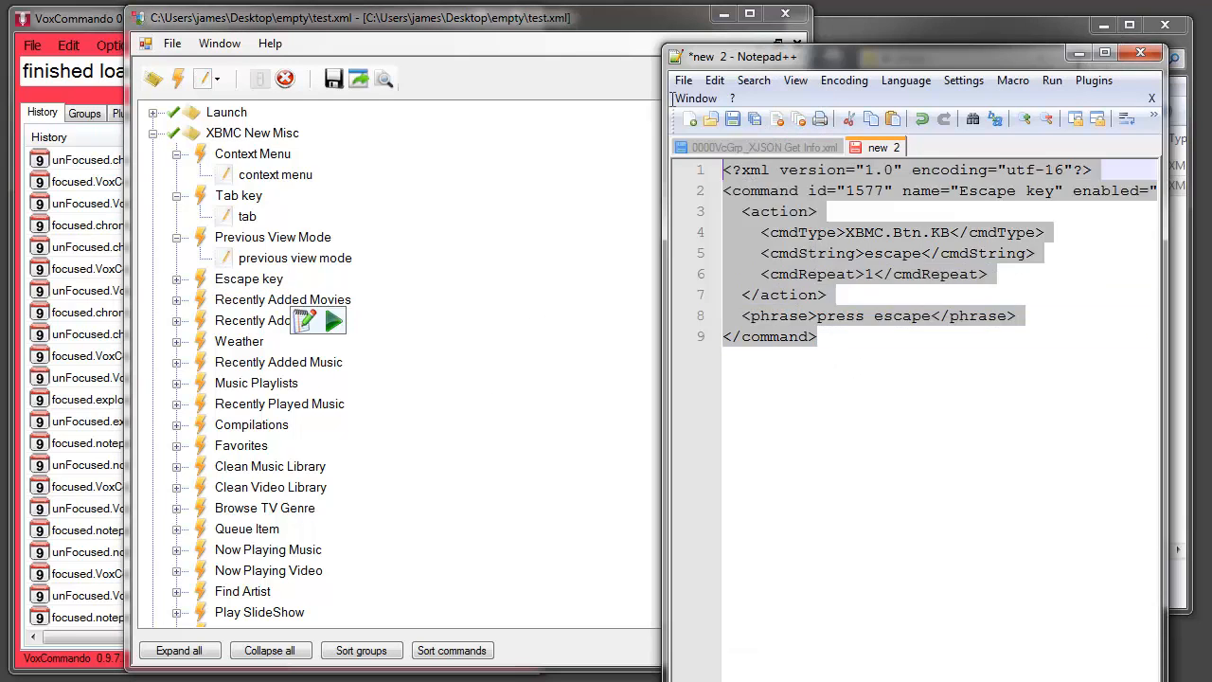
pyautogui.click(239, 282)
pyautogui.press('Delete')
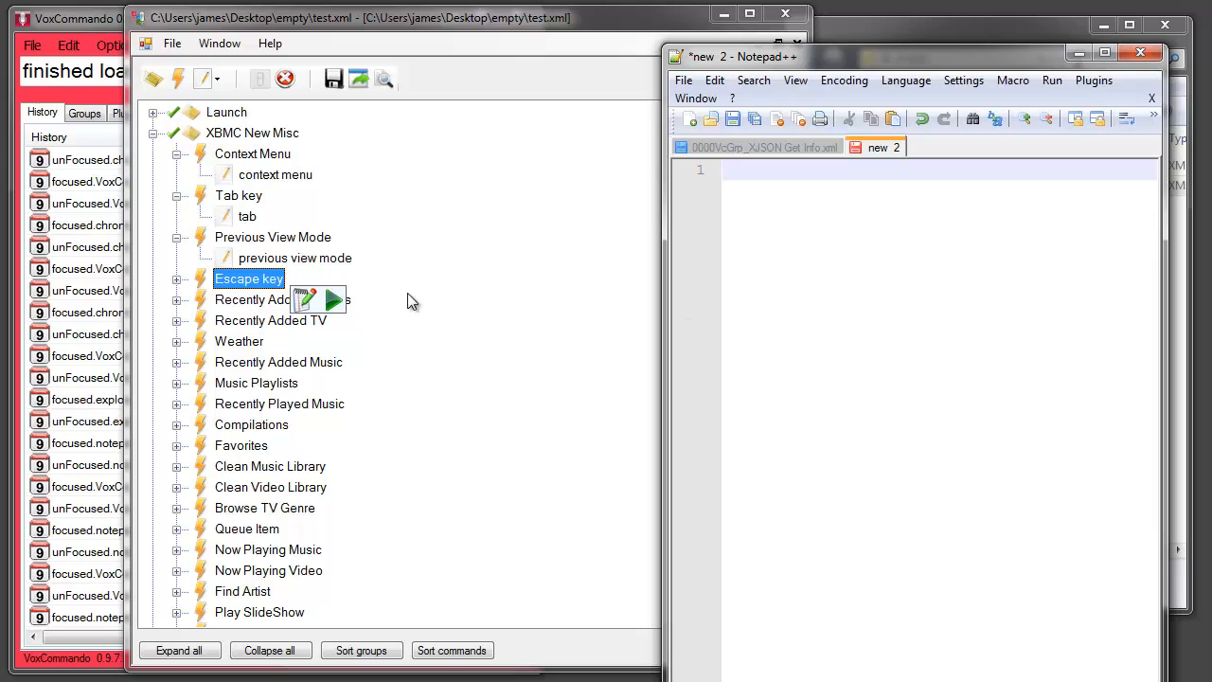
# Duplicate the Escape key command by copying it to Notepad++ and moving the XML back beneath the original in test.xml
pyautogui.moveTo(246, 282); pyautogui.dragTo(887, 297)
pyautogui.click(896, 411)
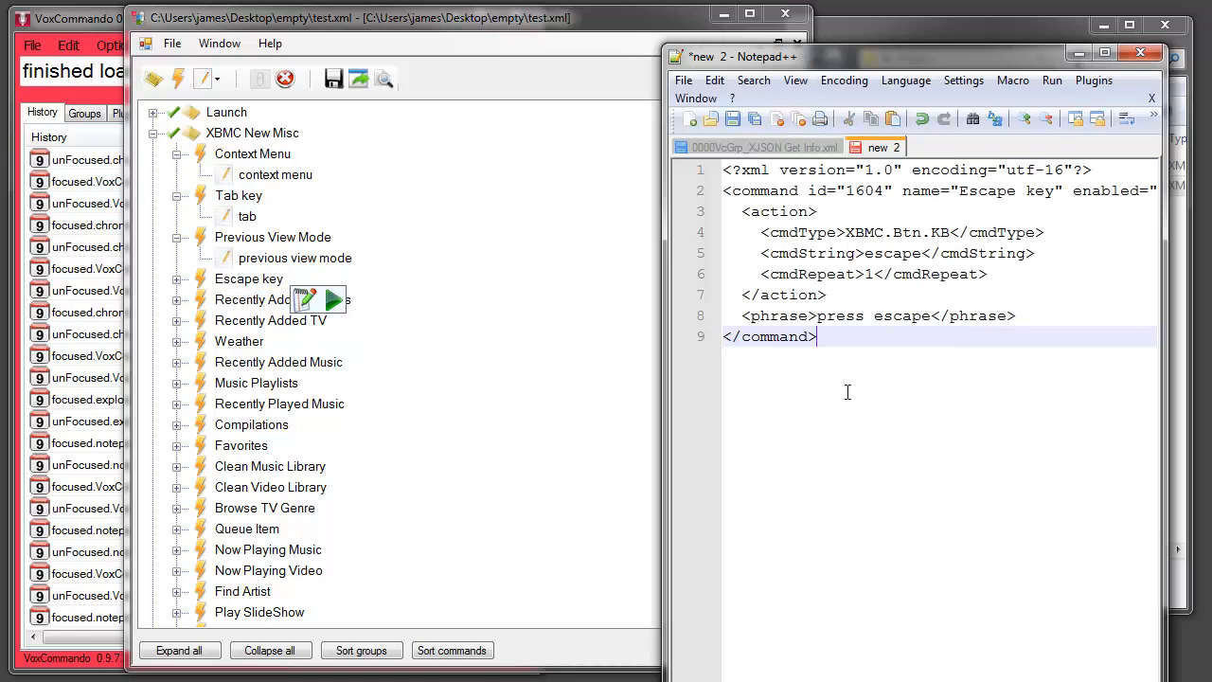
pyautogui.moveTo(836, 335); pyautogui.dragTo(646, 111)
pyautogui.moveTo(758, 215); pyautogui.dragTo(239, 295)
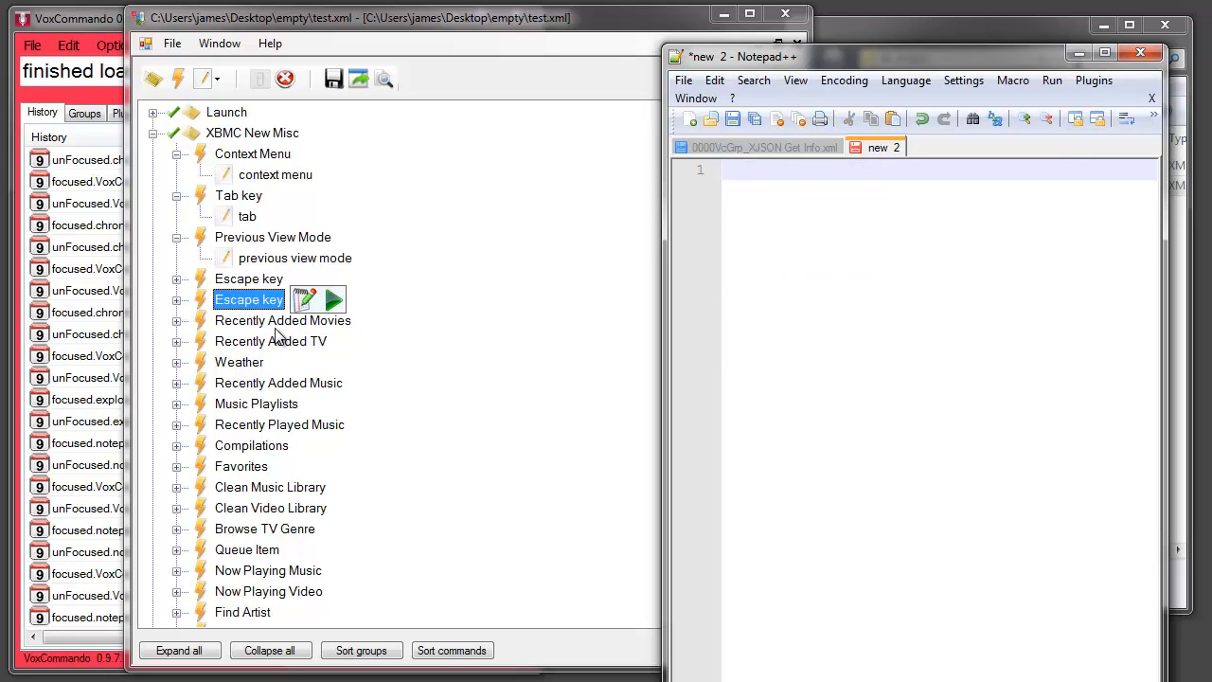
# Select each Escape key command in turn, and view the actions available for the Recently Added TV command
pyautogui.click(249, 280)
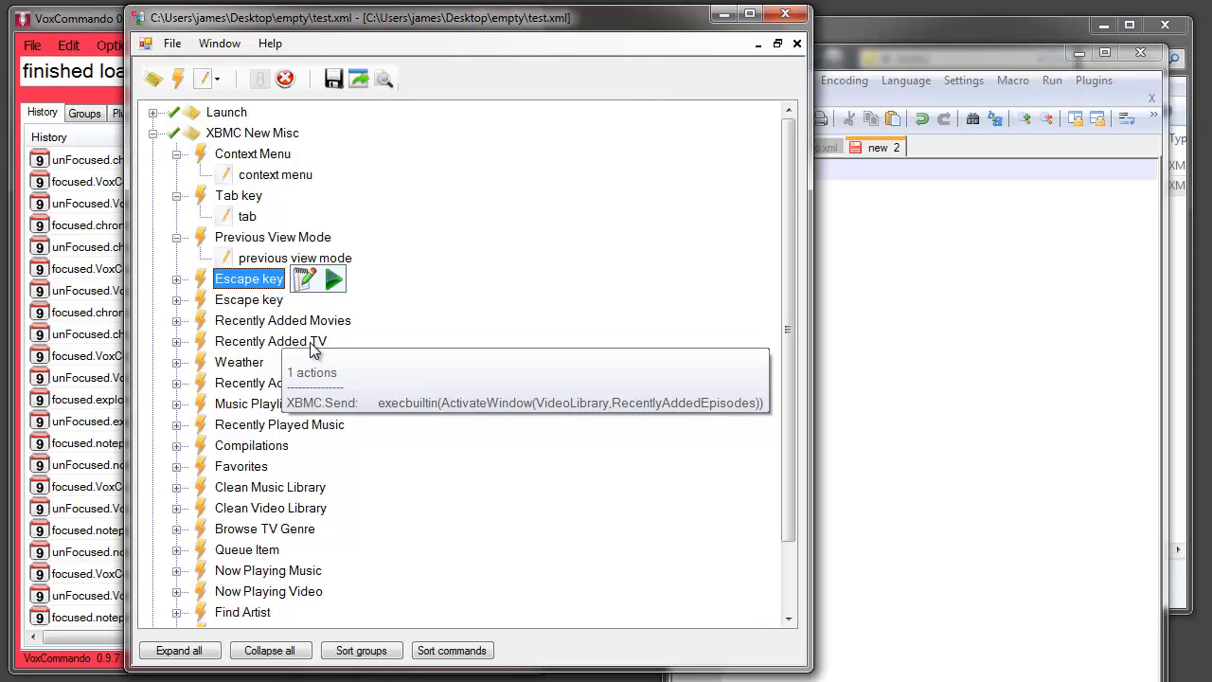
pyautogui.moveTo(259, 285)
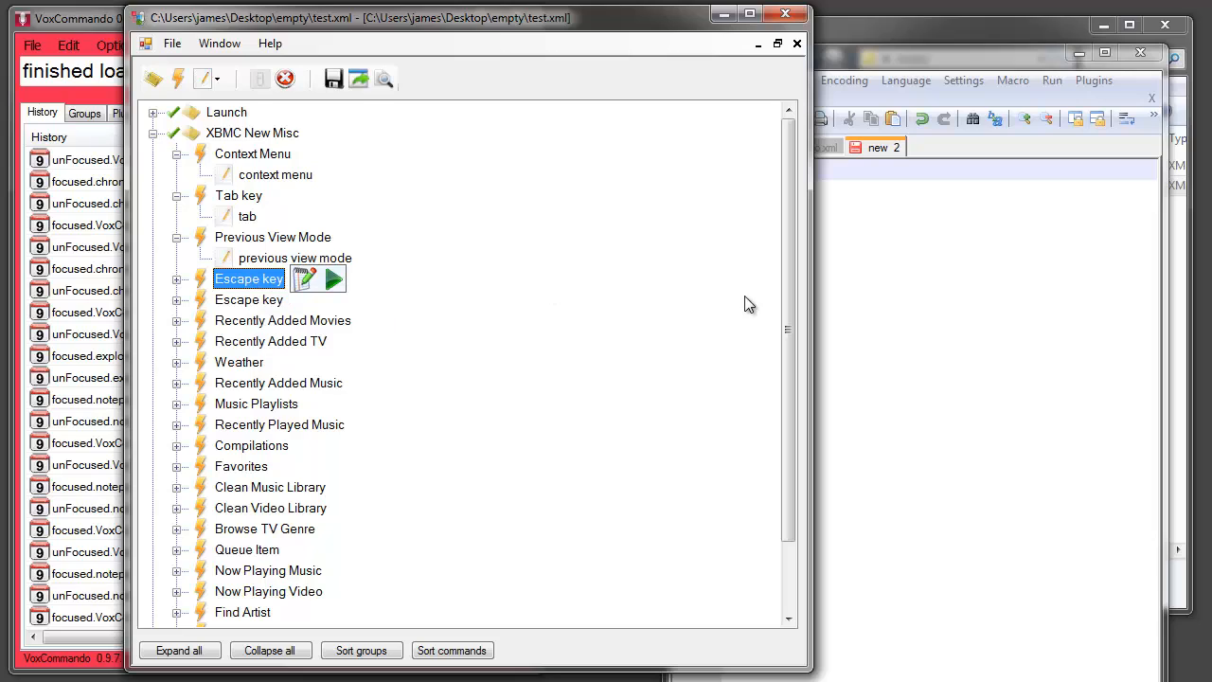
pyautogui.click(249, 299)
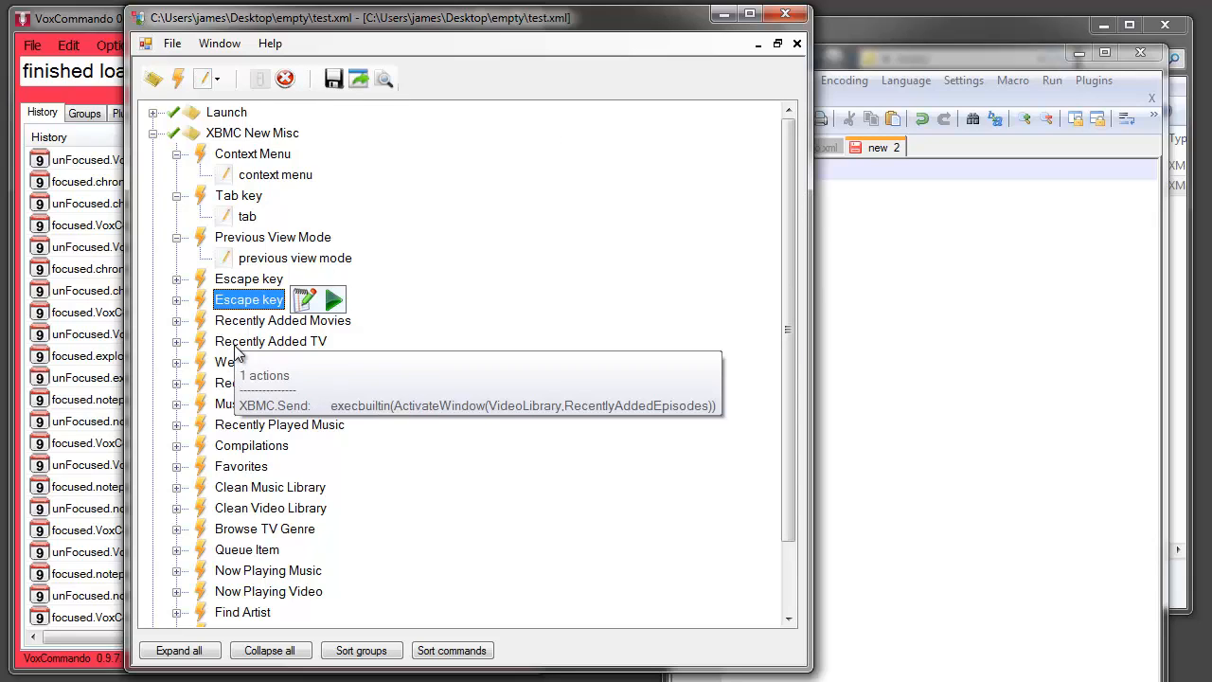
pyautogui.rightClick(228, 342)
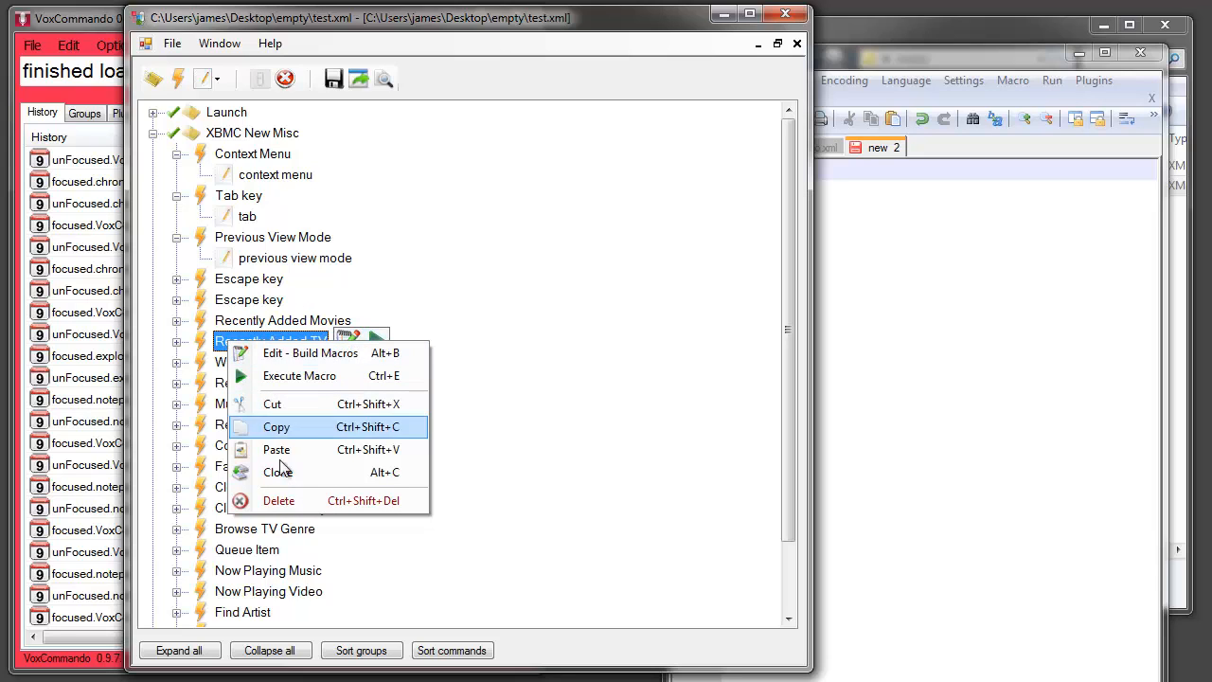
# Widen the editor and restore test.xml to a floating window, with the XBMC New Misc group collapsed
pyautogui.moveTo(126, 8); pyautogui.dragTo(69, 53)
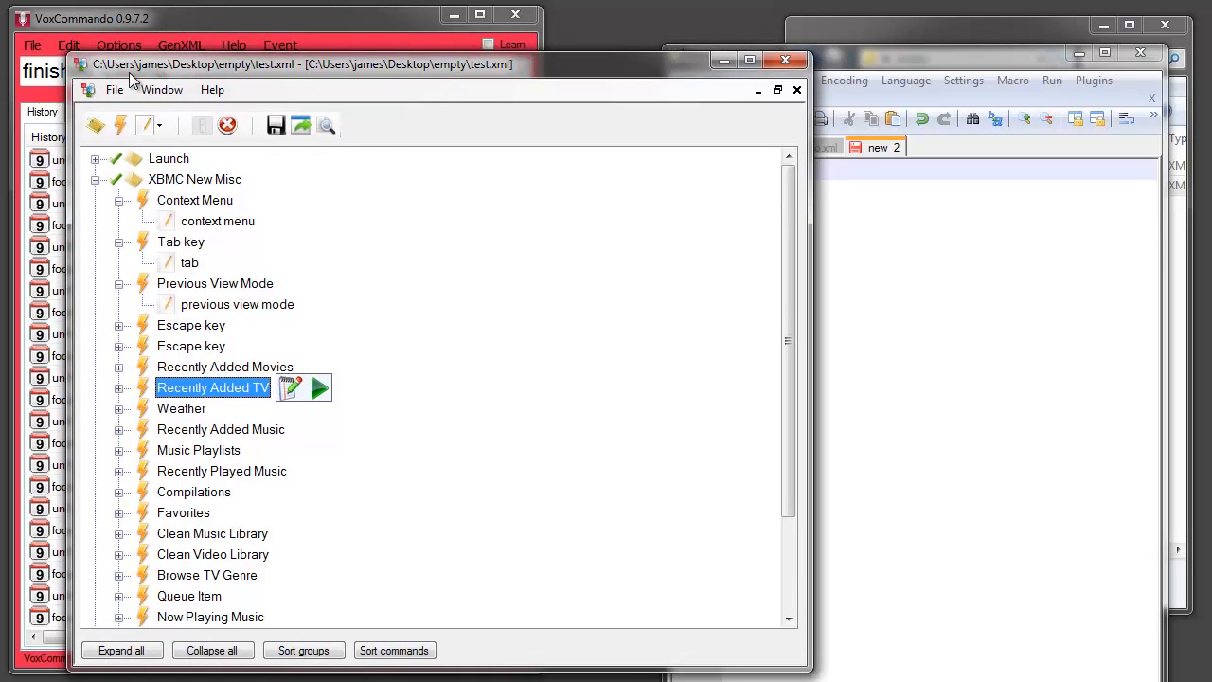
pyautogui.click(777, 89)
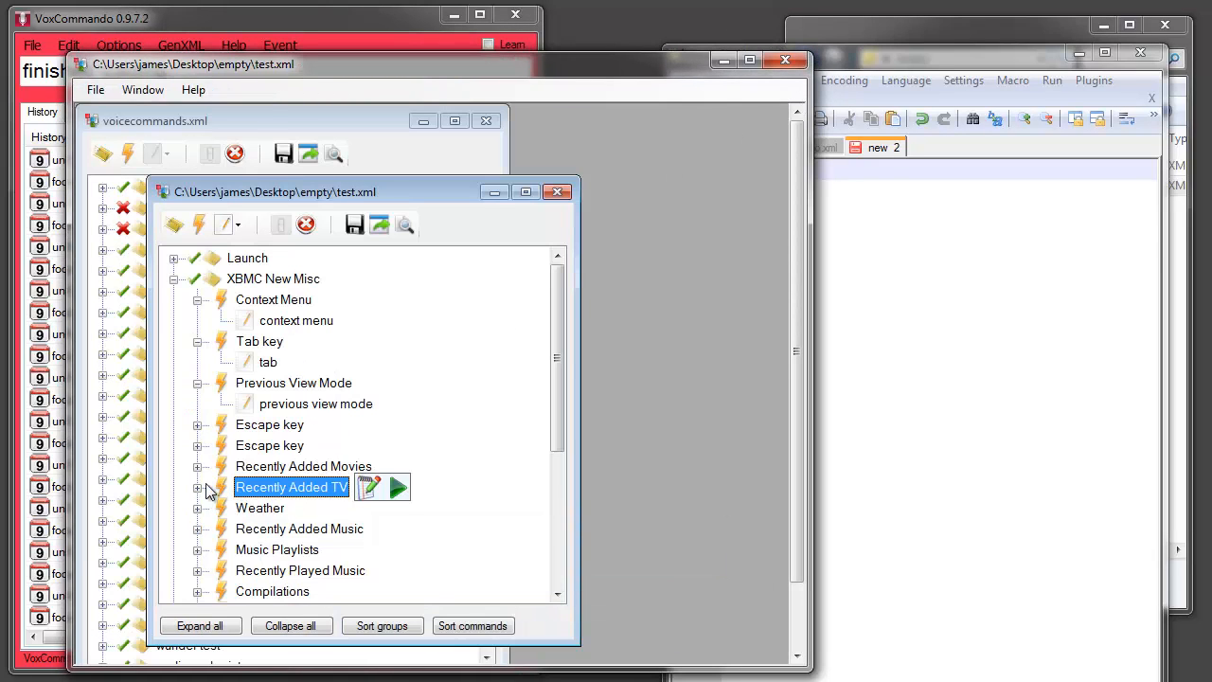
pyautogui.click(174, 279)
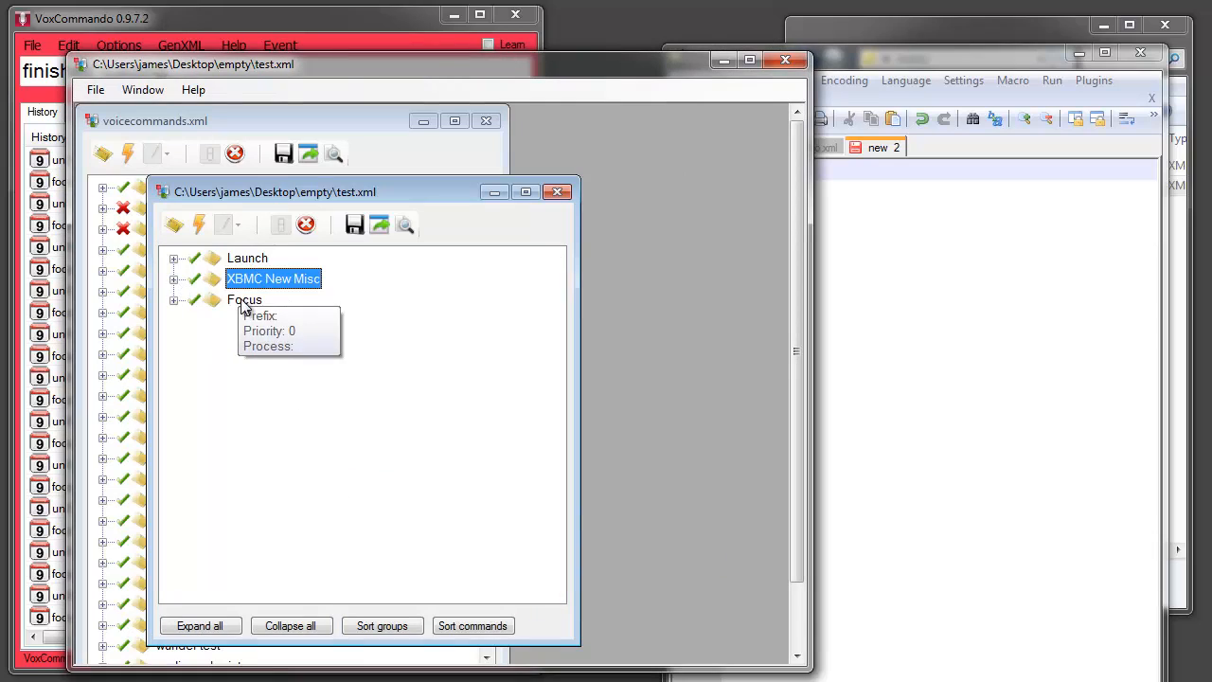
# View the save options for exporting the Focus group from test.xml, and cancel without saving
pyautogui.rightClick(243, 301)
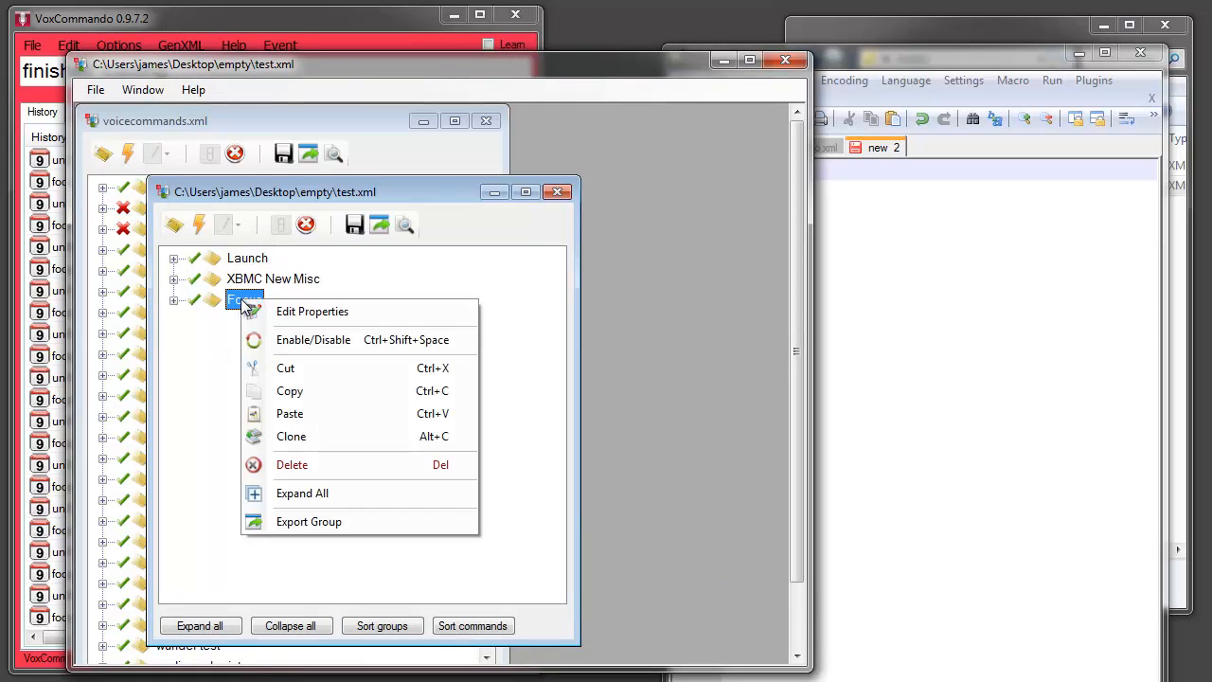
pyautogui.click(316, 522)
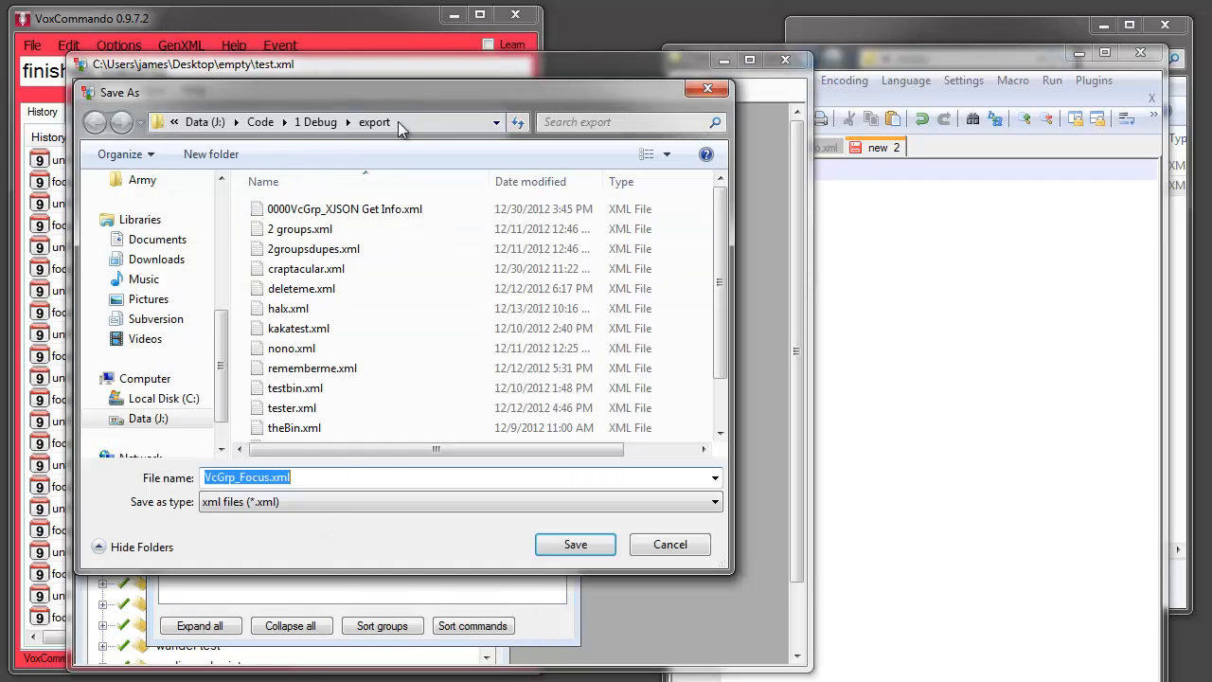
pyautogui.click(670, 545)
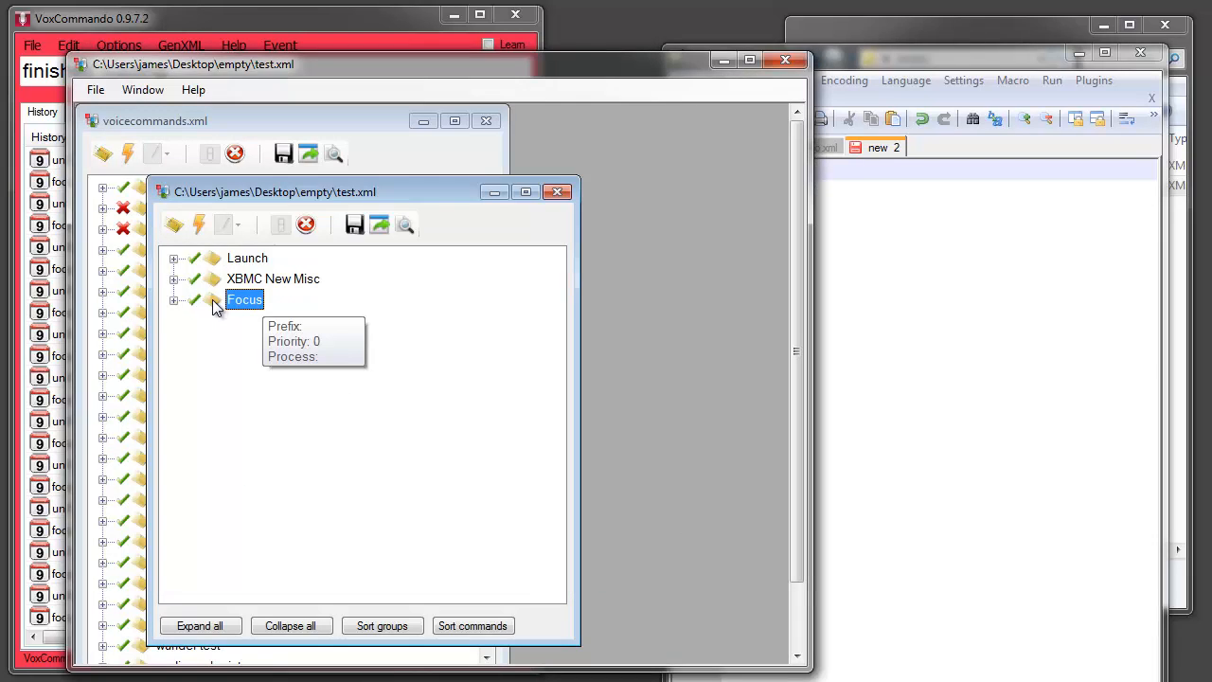
# Duplicate the Focus group within test.xml
pyautogui.moveTo(221, 303); pyautogui.dragTo(321, 303)
pyautogui.moveTo(246, 305); pyautogui.dragTo(246, 308)
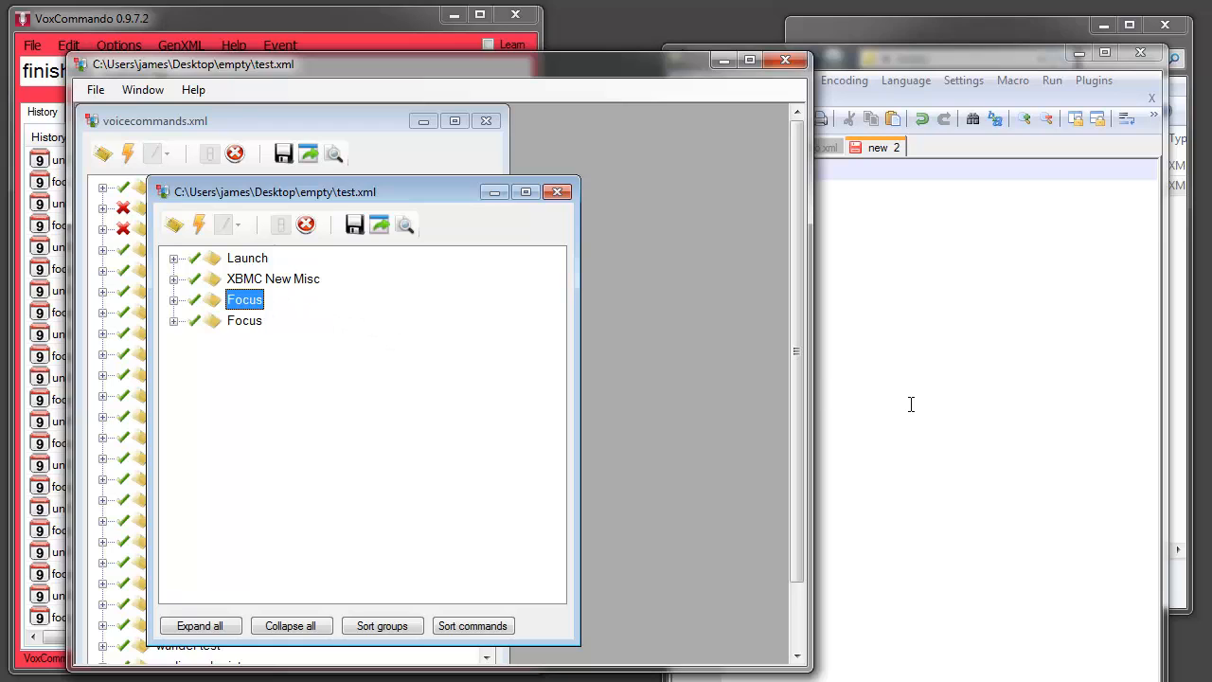
# Close Notepad++ to uncover the "empty" folder in Explorer, and export the second Focus group into it as an XML file
pyautogui.click(1010, 53)
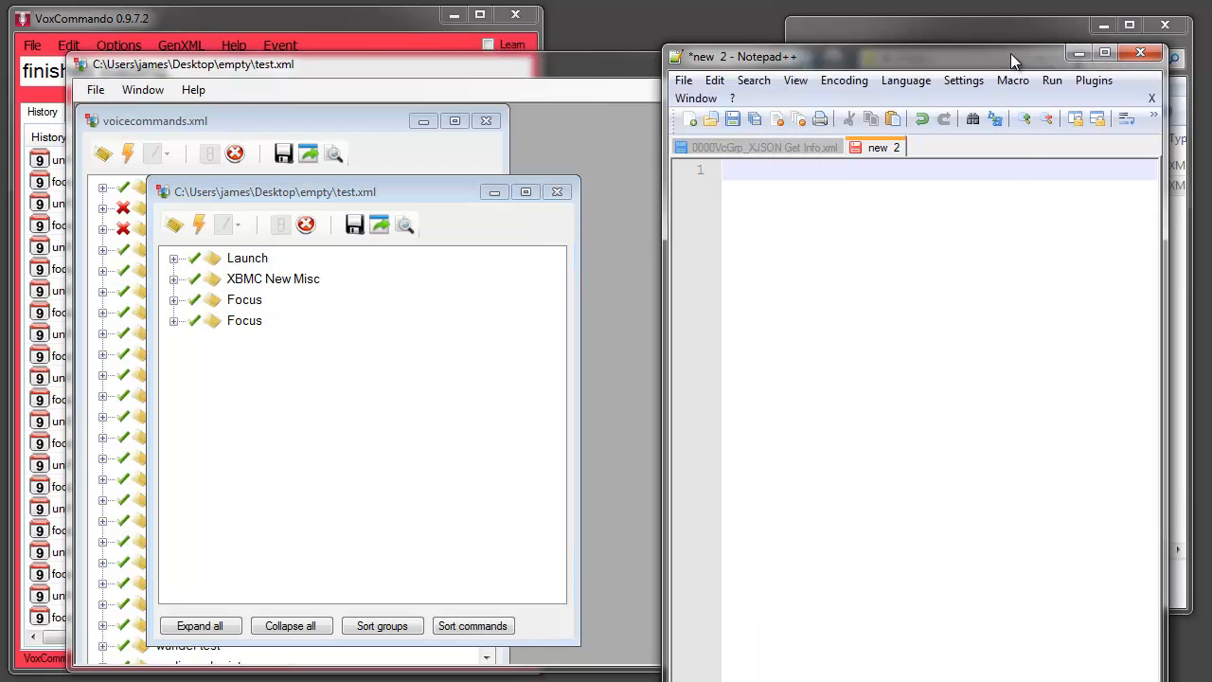
pyautogui.click(1140, 52)
pyautogui.click(987, 261)
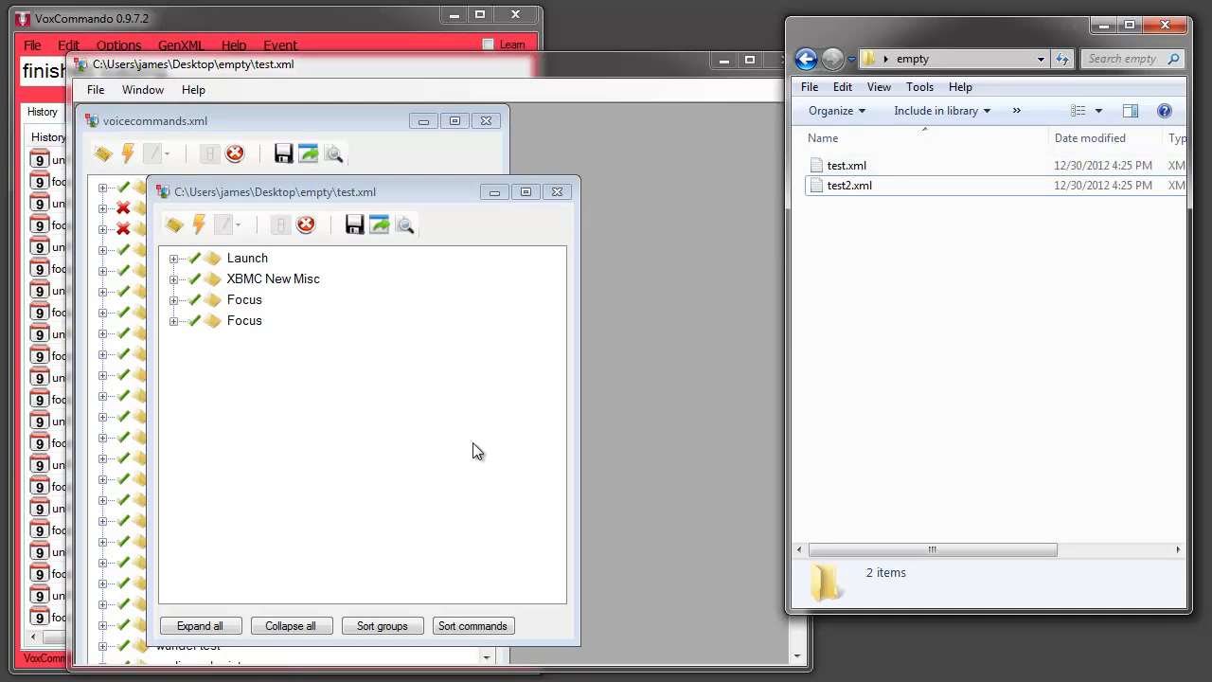
pyautogui.moveTo(248, 327); pyautogui.dragTo(873, 326)
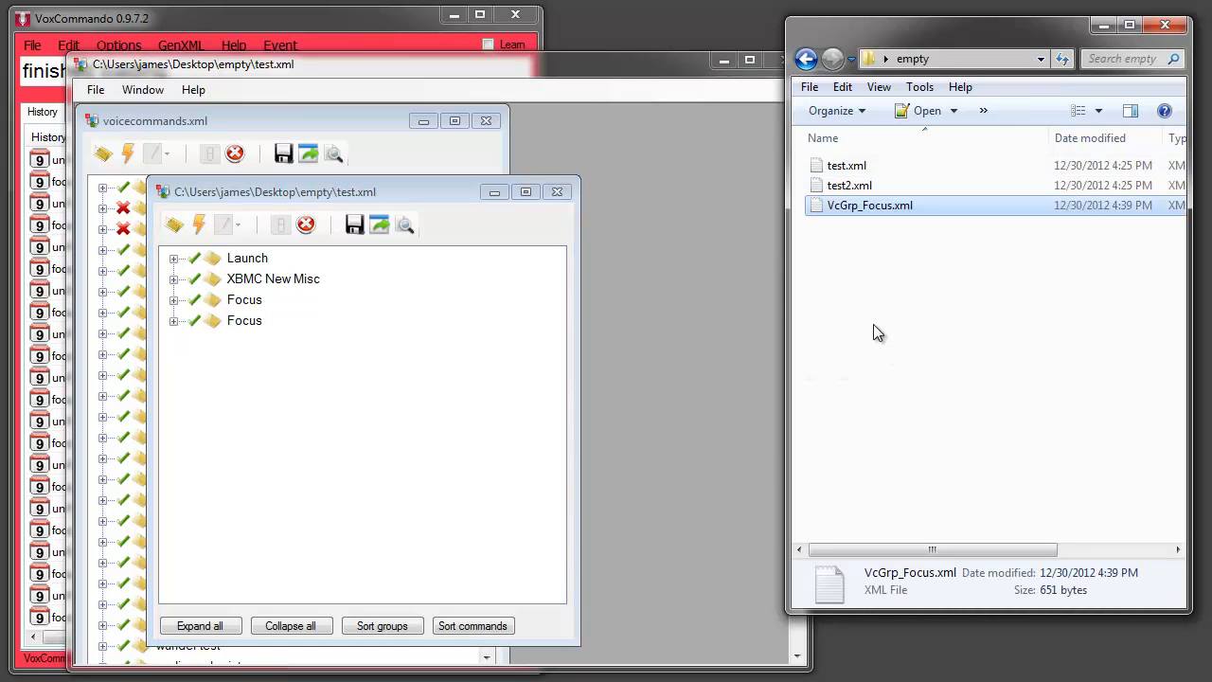
# Open the exported VcGrp_Focus.xml from the "empty" folder in Notepad++
pyautogui.rightClick(854, 212)
pyautogui.click(922, 260)
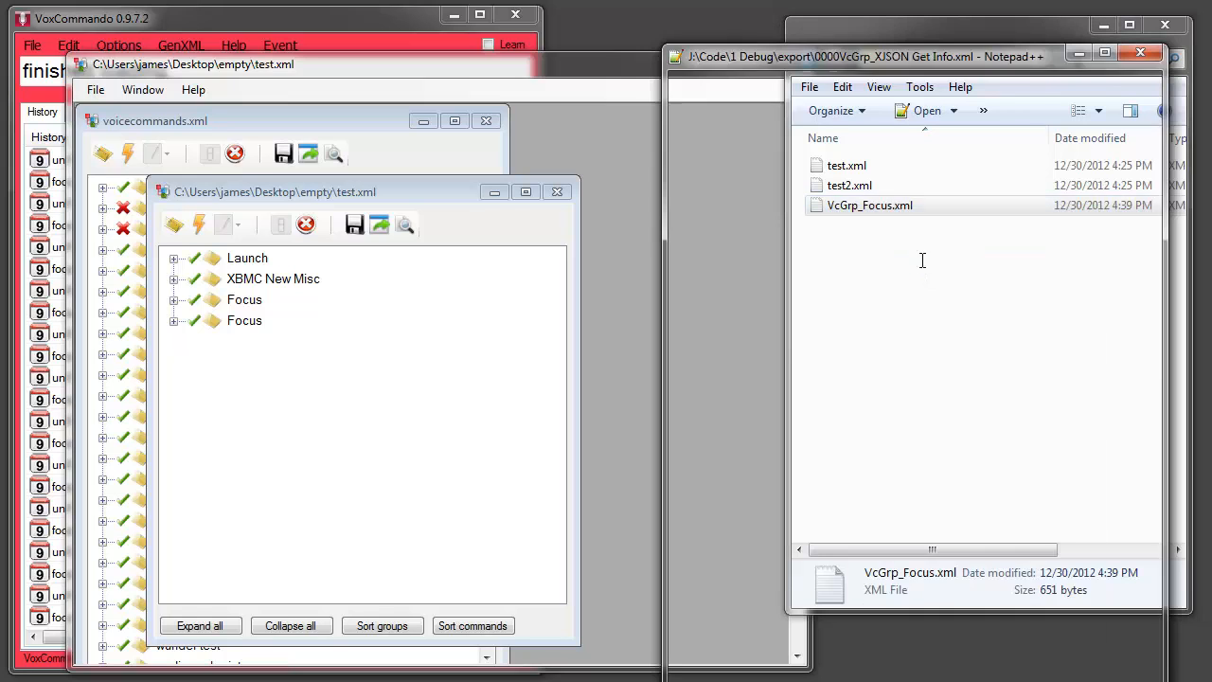